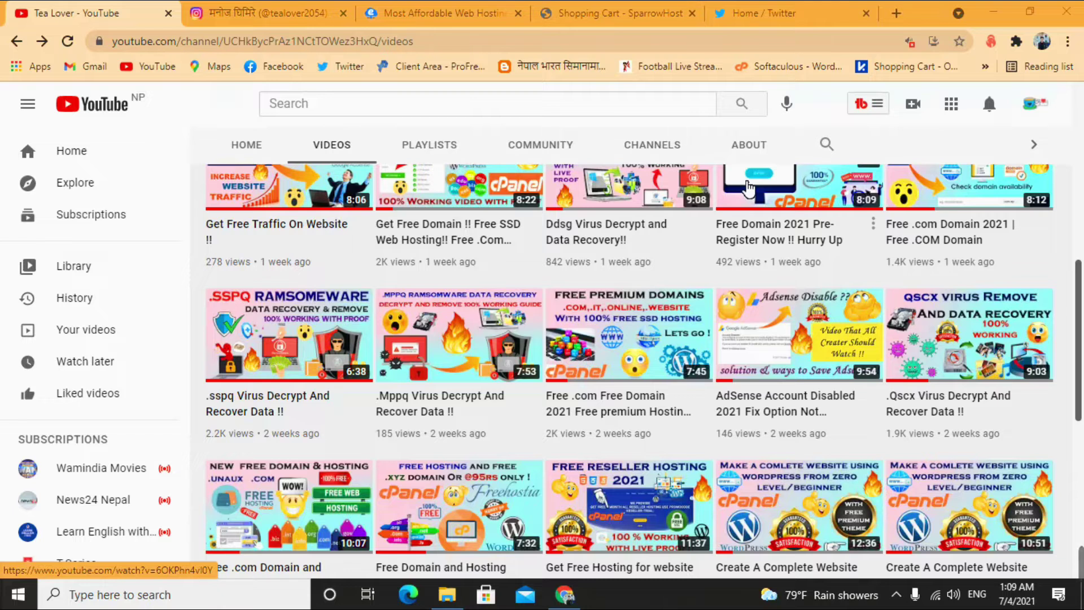
# Switch to the eWallHost tab and bring its hosting pricing cards into view.
pyautogui.scroll(-7, 747, 187)
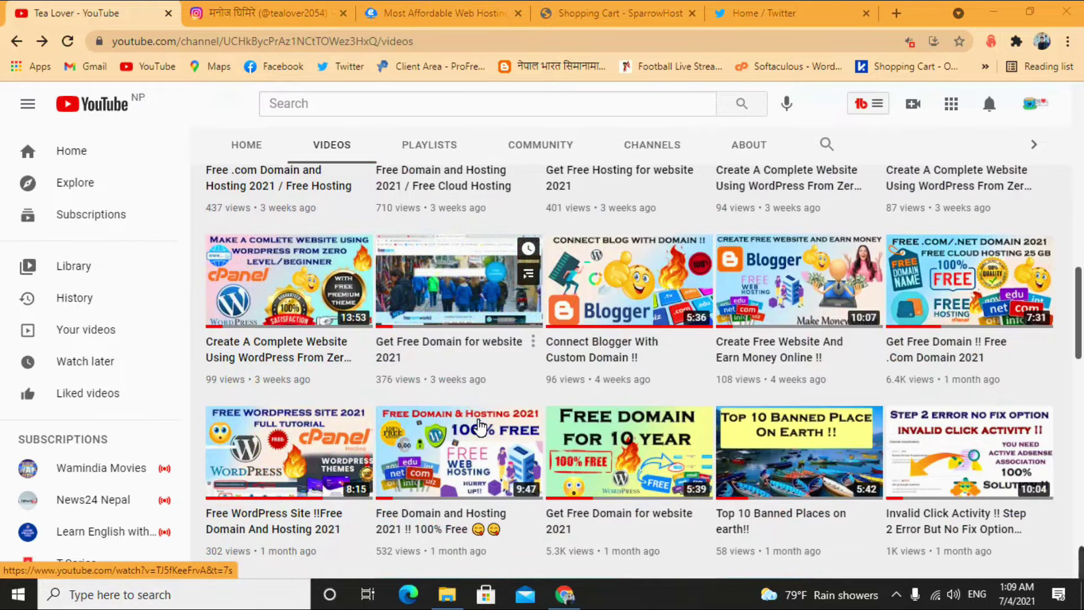
pyautogui.scroll(1, 479, 426)
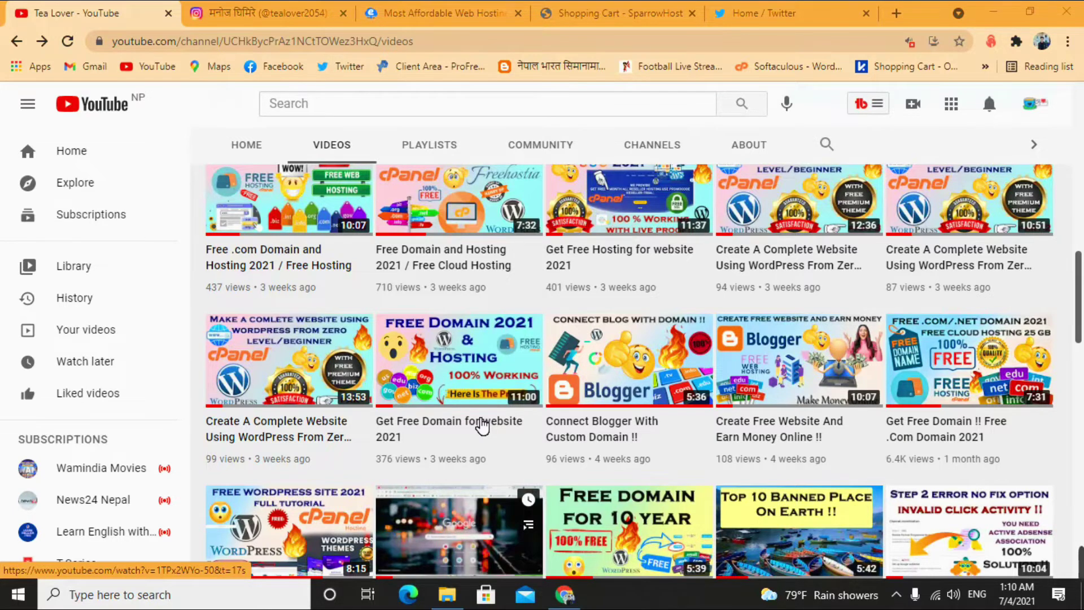
pyautogui.scroll(6, 482, 426)
pyautogui.scroll(1, 482, 426)
pyautogui.moveTo(272, 323)
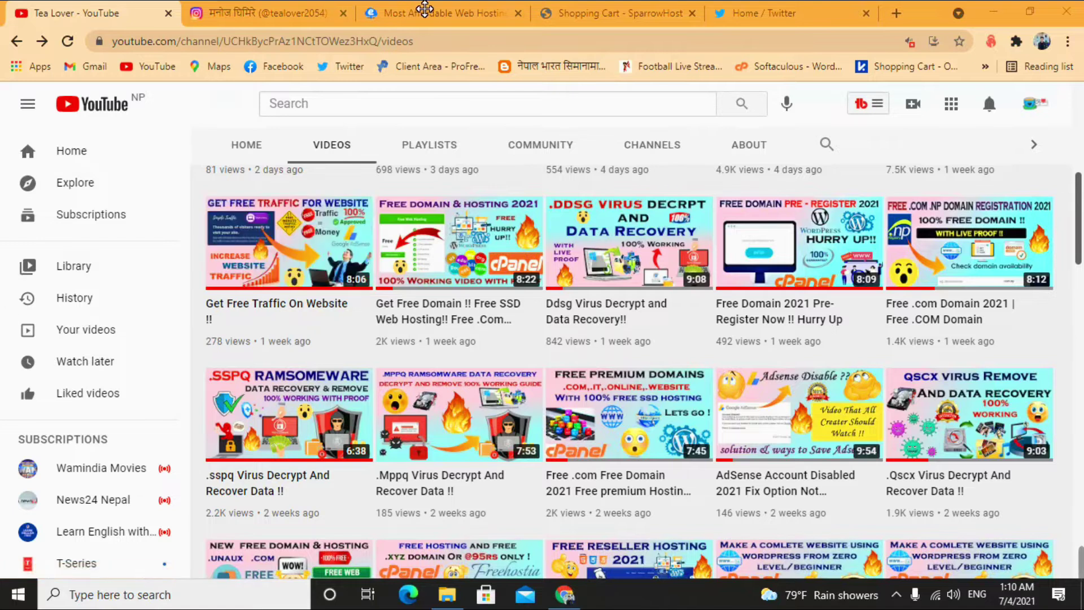
pyautogui.click(399, 13)
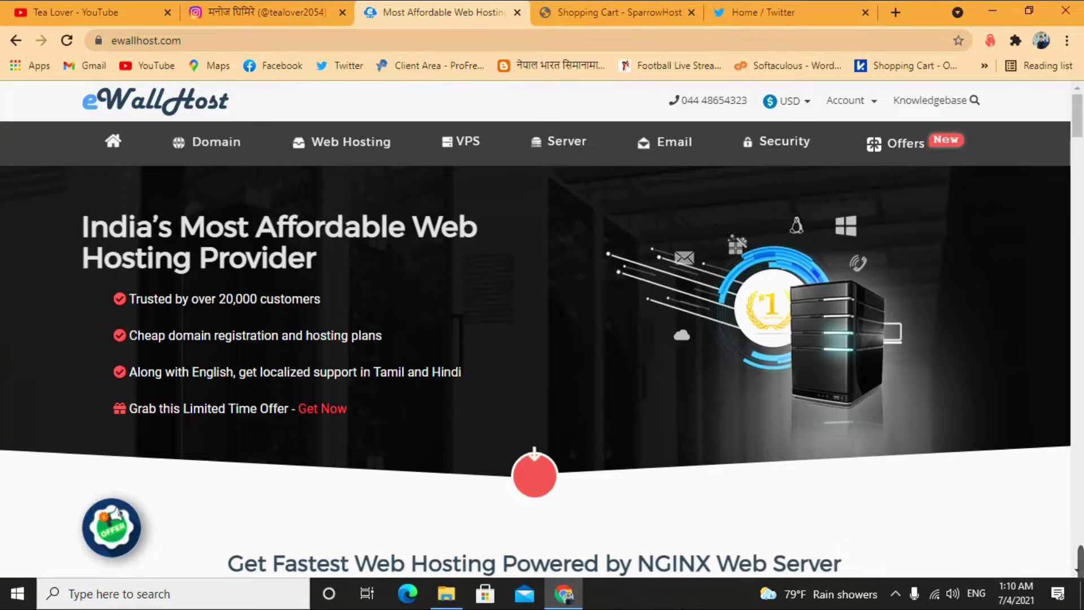
pyautogui.scroll(-8, 224, 59)
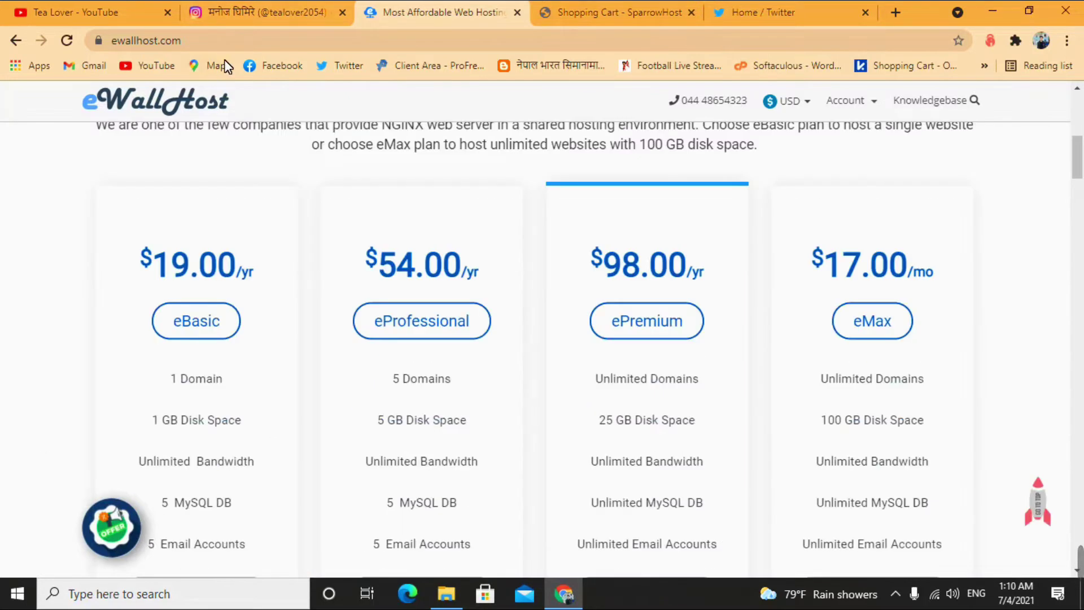
pyautogui.scroll(7, 237, 87)
pyautogui.scroll(-7, 266, 127)
# Compare eBasic $19.00/yr, eProfessional $54.00/yr, ePremium $98.00/yr and eMax prices, down to Add to Cart.
pyautogui.moveTo(129, 268); pyautogui.dragTo(280, 252)
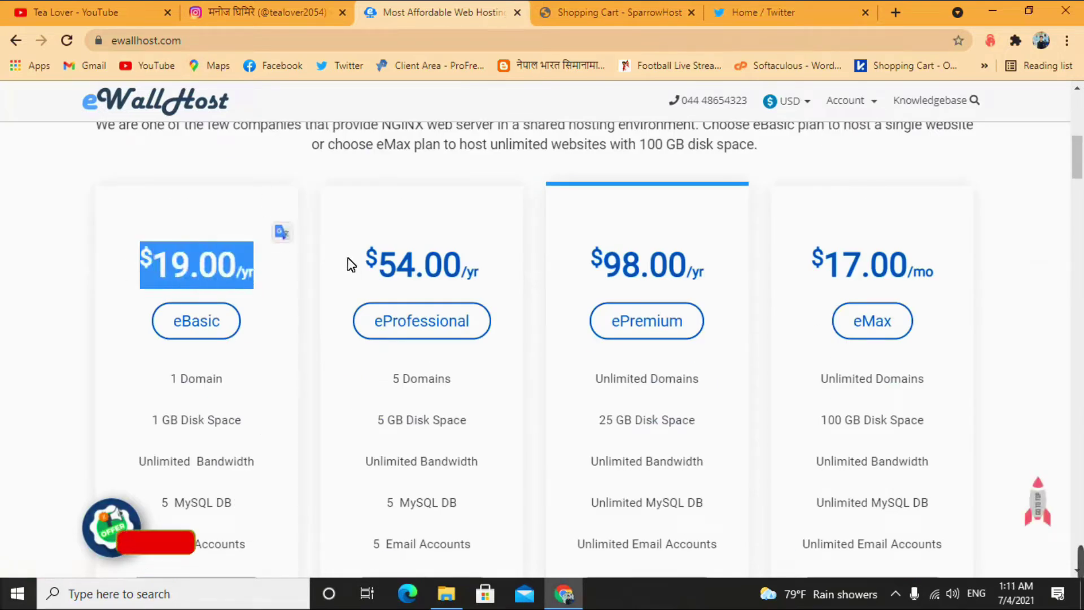
pyautogui.moveTo(350, 261); pyautogui.dragTo(528, 556)
pyautogui.click(619, 278)
pyautogui.moveTo(603, 271); pyautogui.dragTo(697, 294)
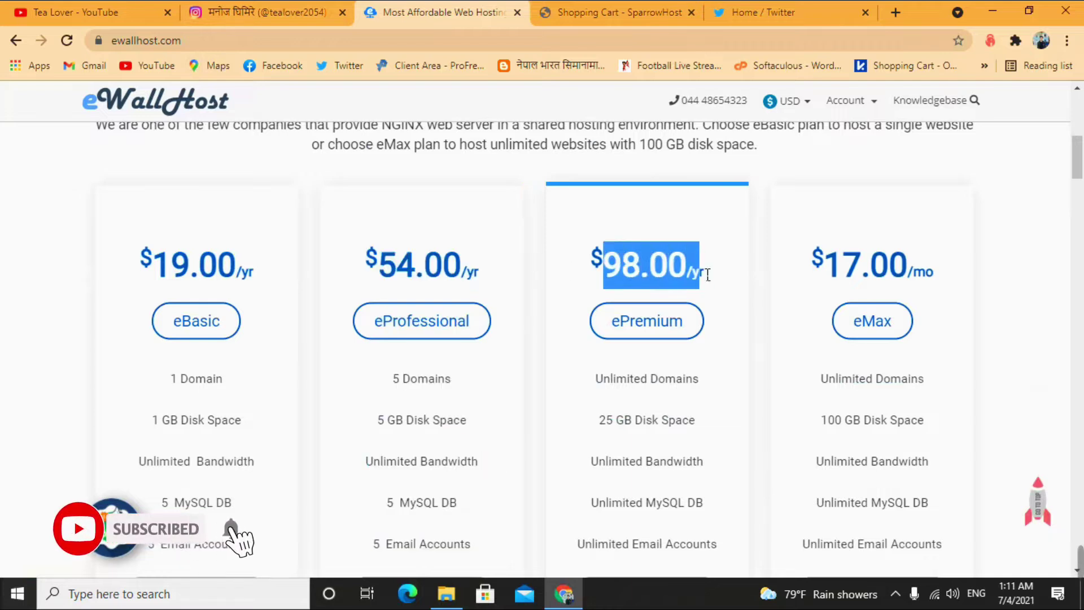
pyautogui.moveTo(823, 266); pyautogui.dragTo(988, 266)
pyautogui.click(1037, 268)
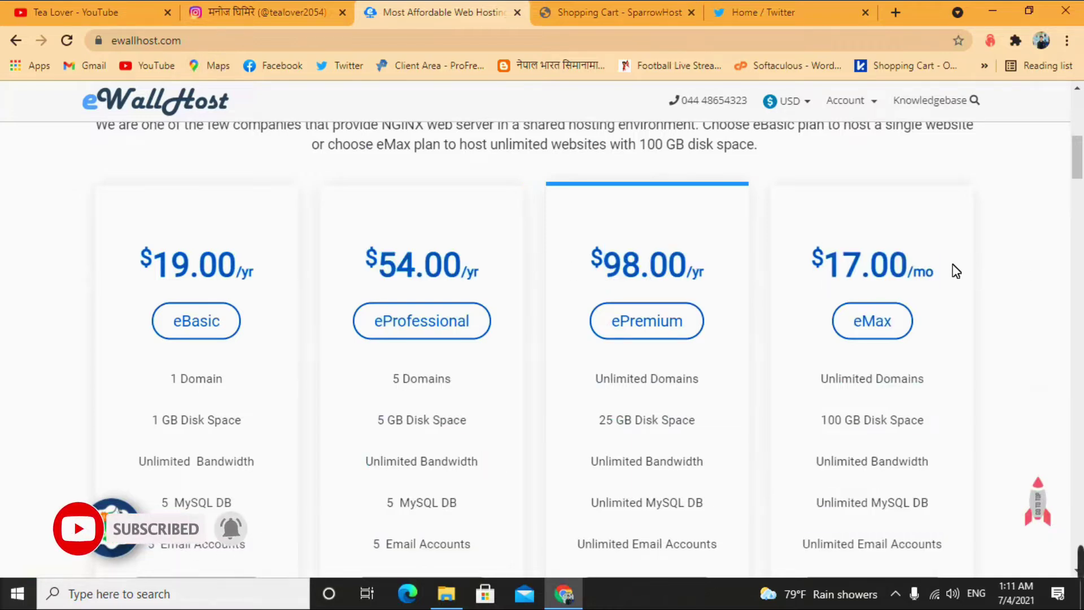
pyautogui.scroll(-3, 607, 342)
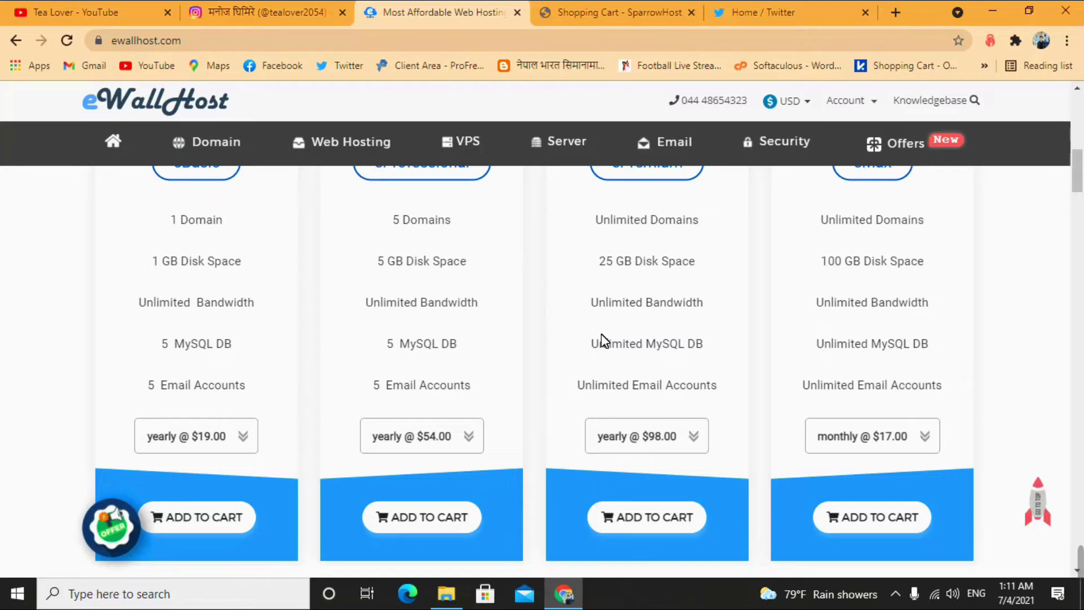
pyautogui.scroll(-2, 543, 298)
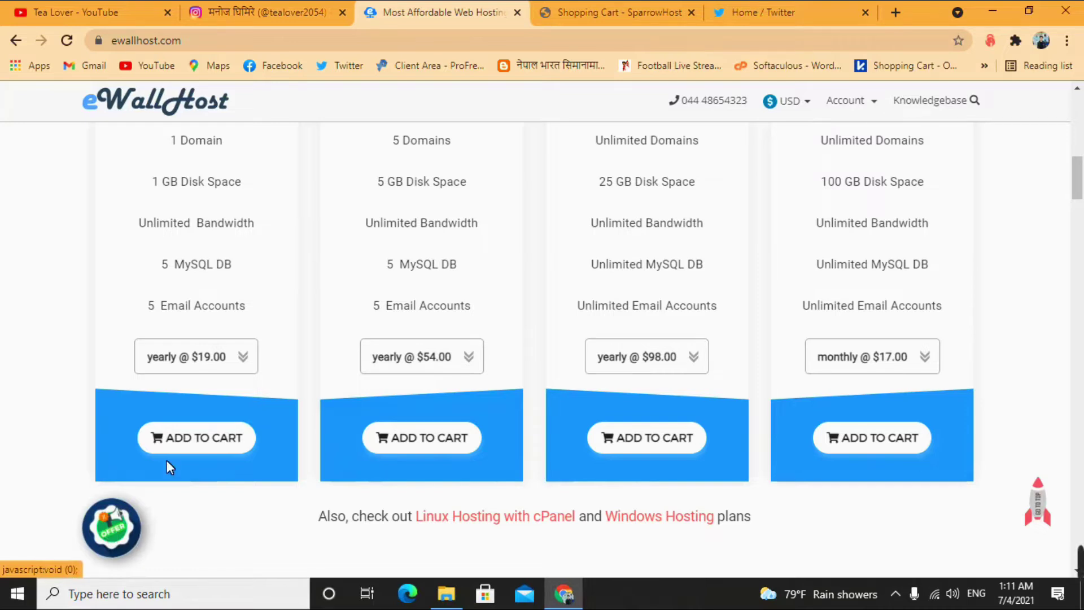
pyautogui.scroll(5, 211, 367)
pyautogui.scroll(-5, 226, 339)
pyautogui.scroll(-6, 227, 322)
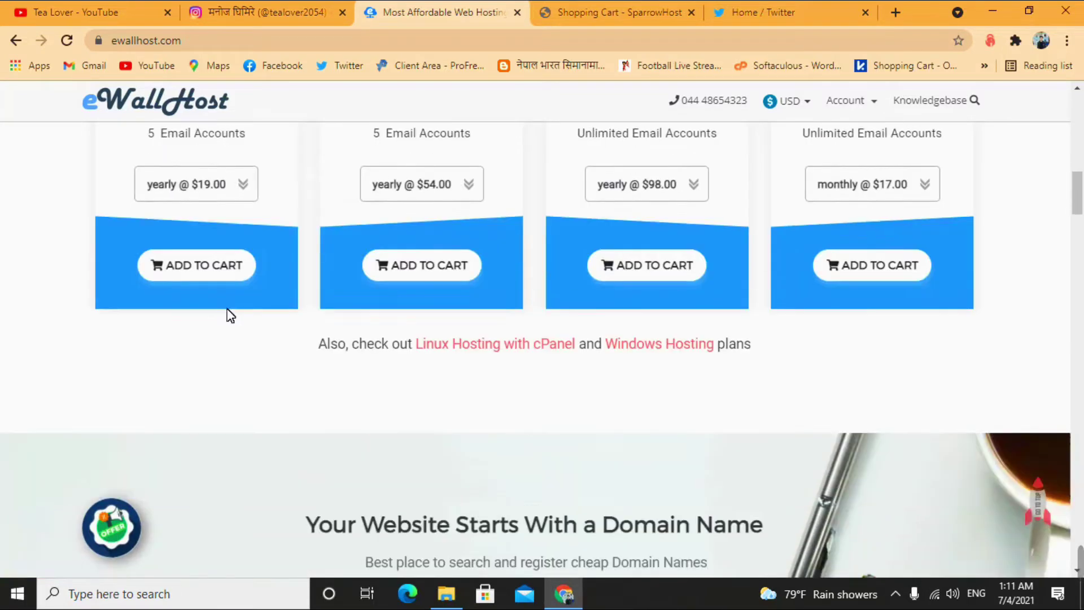
# Browse the ongoing-offers carousel to the domain registration offer, then show the Offers menu.
pyautogui.click(115, 537)
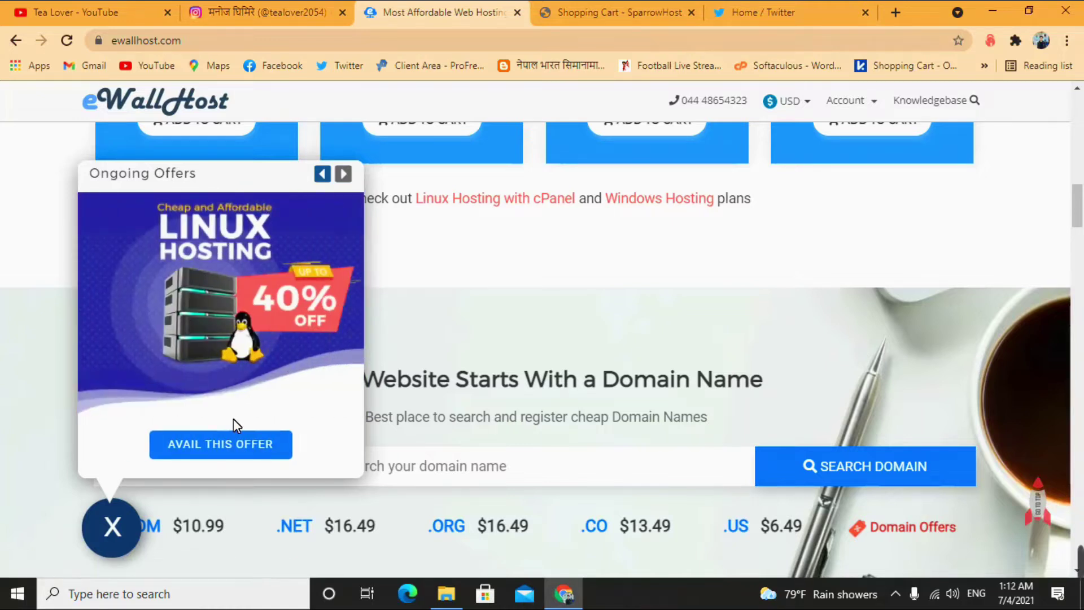
pyautogui.click(346, 175)
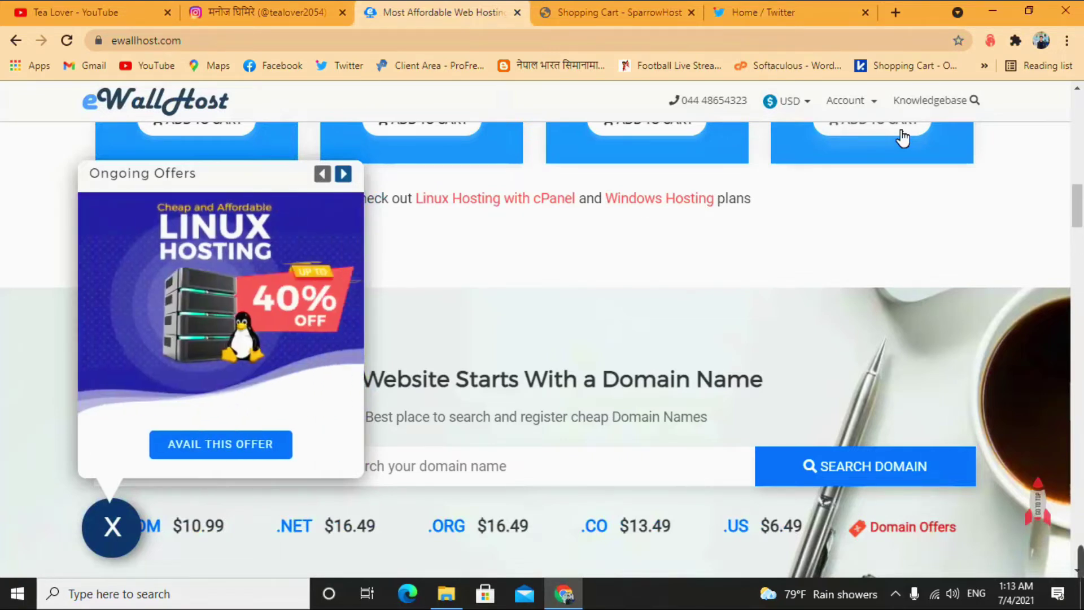
pyautogui.scroll(-7, 903, 138)
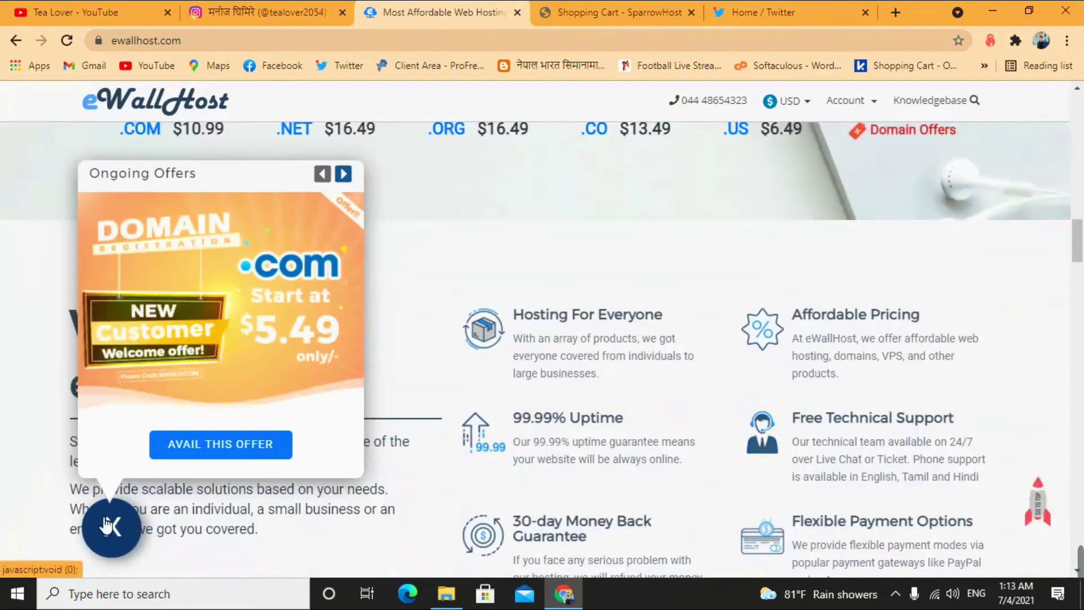
pyautogui.click(110, 527)
pyautogui.scroll(4, 214, 386)
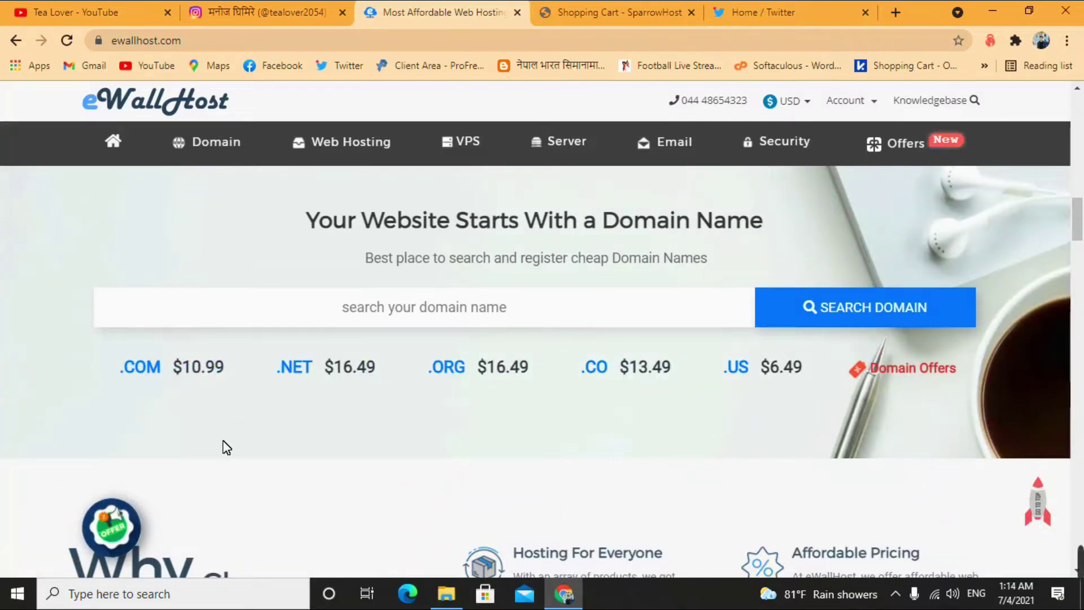
pyautogui.click(111, 527)
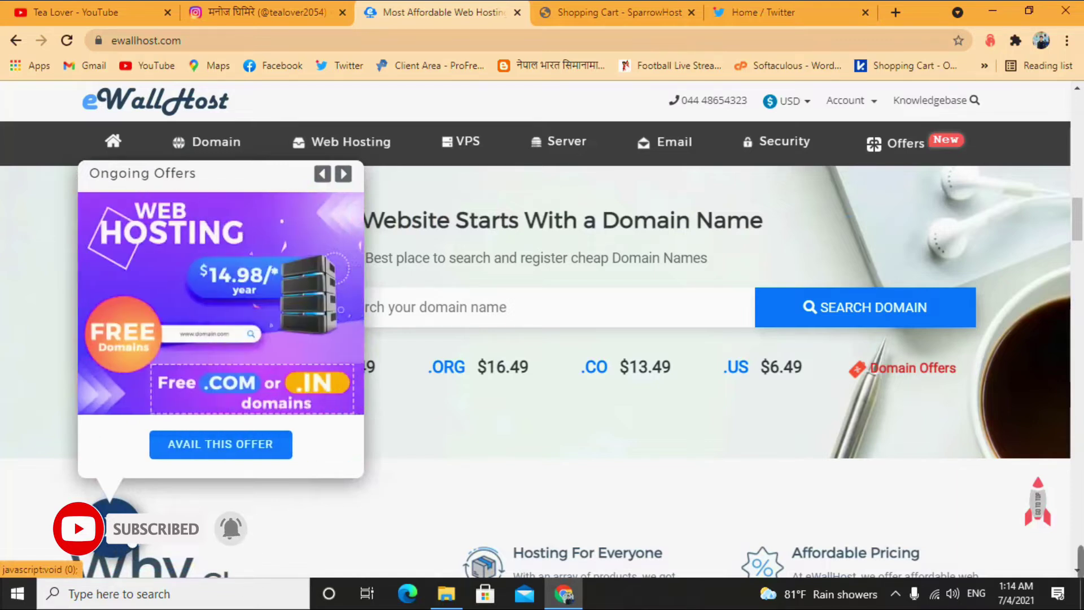
pyautogui.click(122, 544)
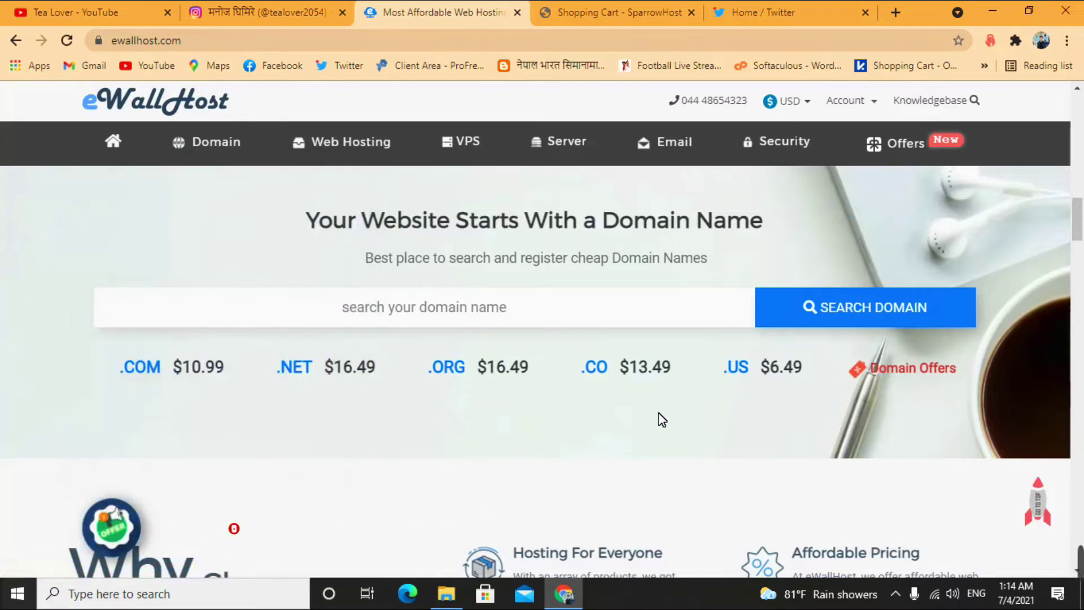
pyautogui.moveTo(931, 150)
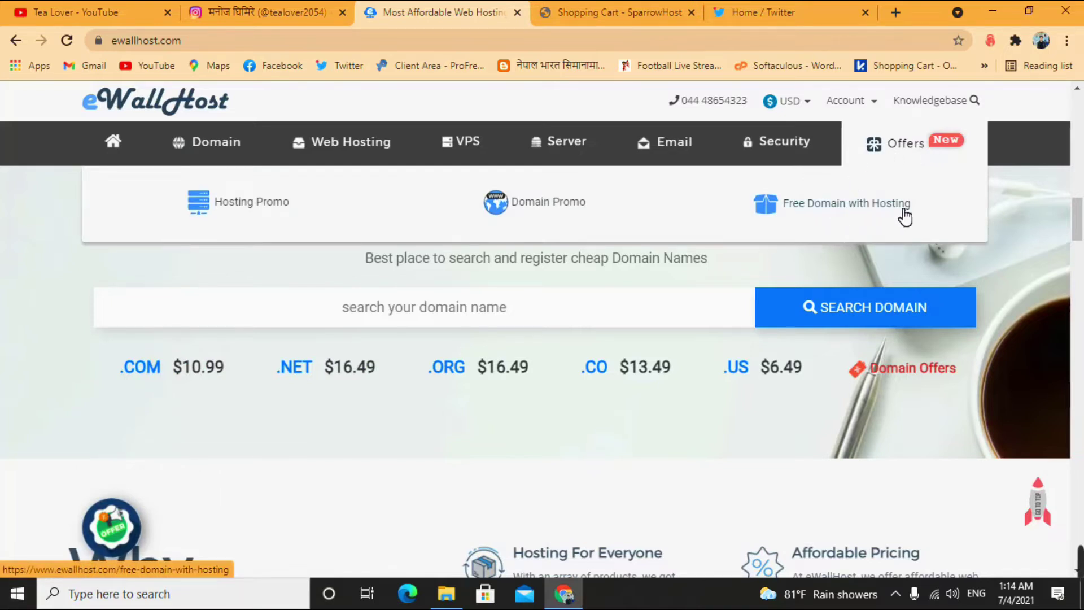
# Open the Free Domain with Hosting page, noting Basic's Free .com, and reach the domain search.
pyautogui.click(887, 215)
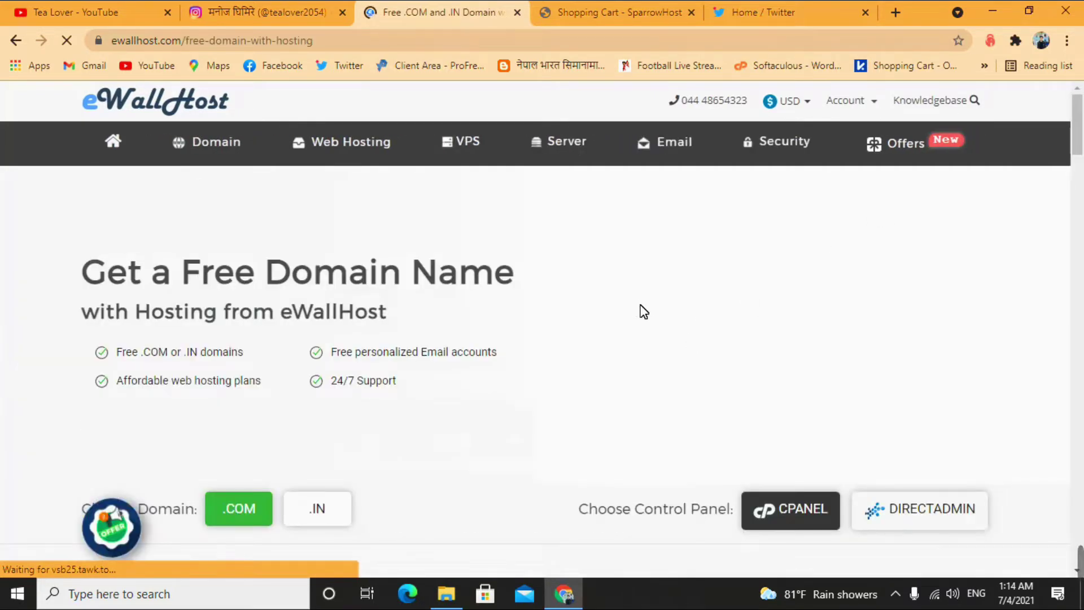
pyautogui.scroll(-2, 641, 311)
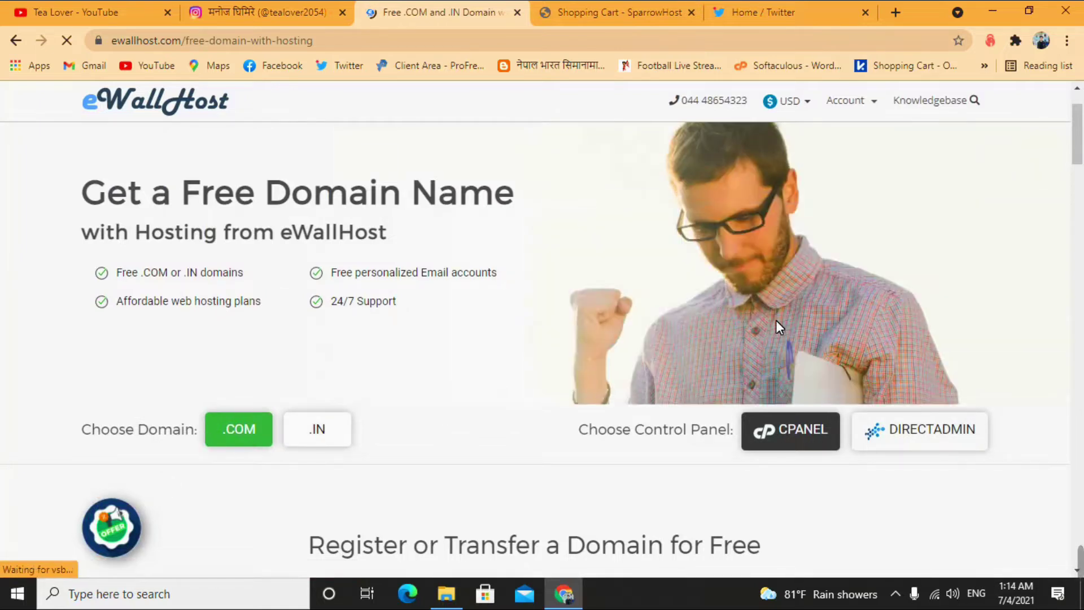
pyautogui.scroll(-3, 776, 320)
pyautogui.scroll(3, 284, 353)
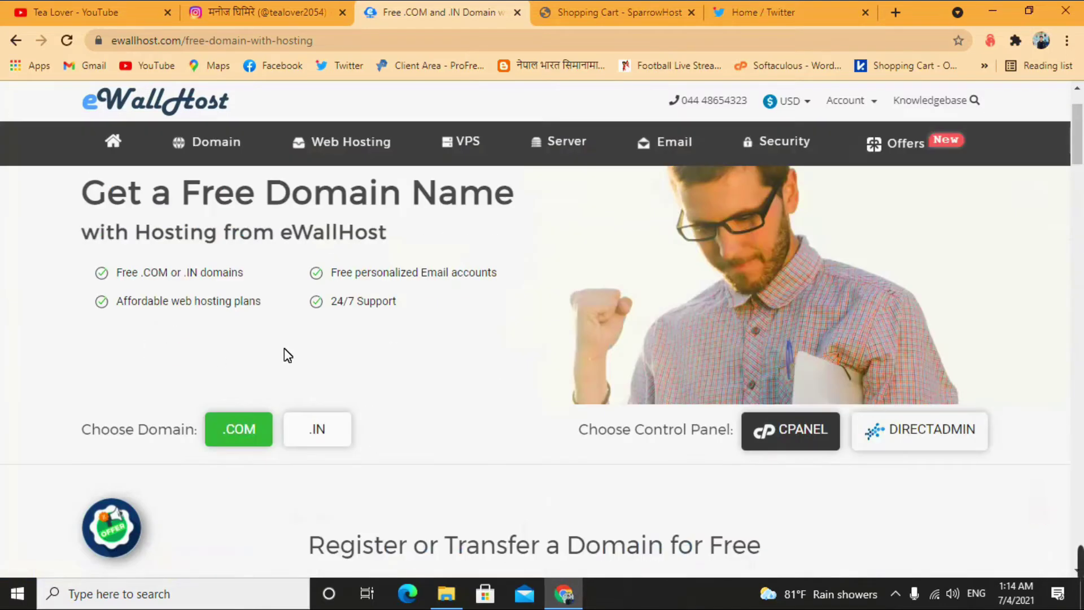
pyautogui.scroll(-6, 378, 332)
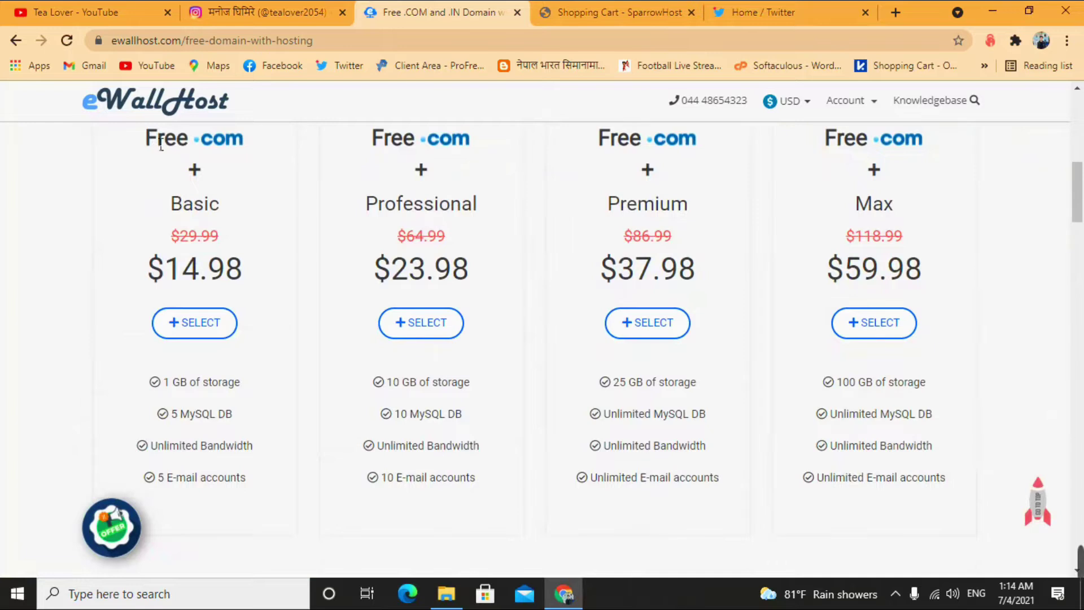
pyautogui.moveTo(145, 139); pyautogui.dragTo(242, 144)
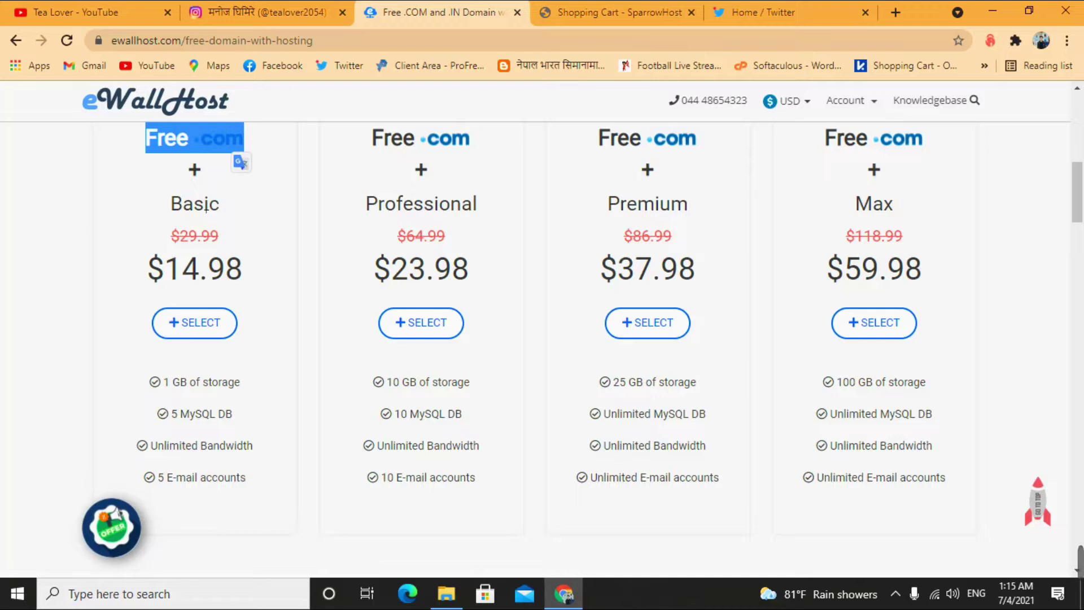
pyautogui.scroll(-3, 218, 204)
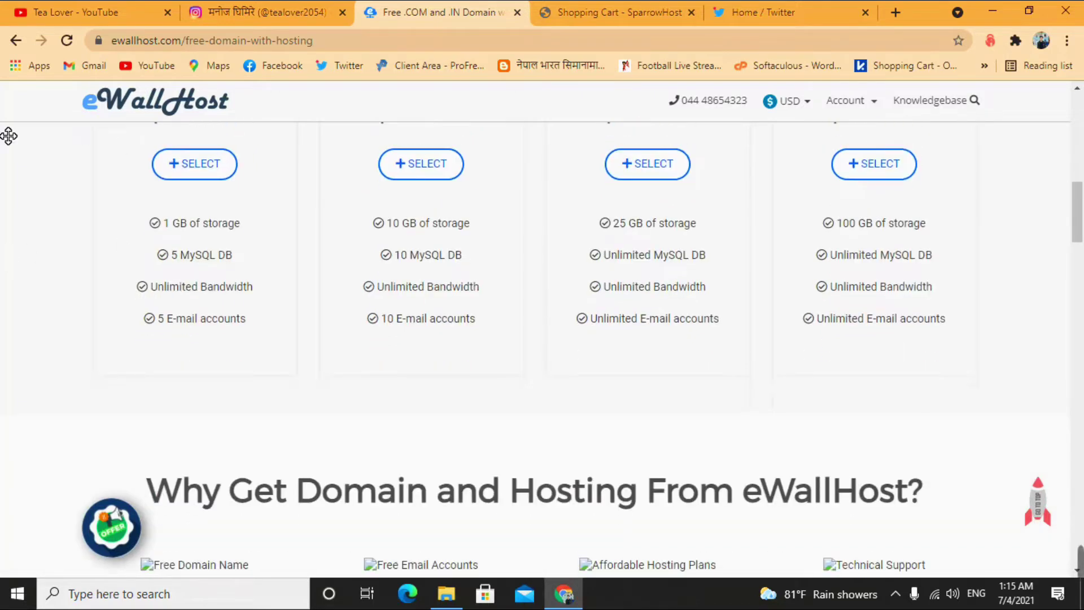
pyautogui.scroll(-2, 198, 181)
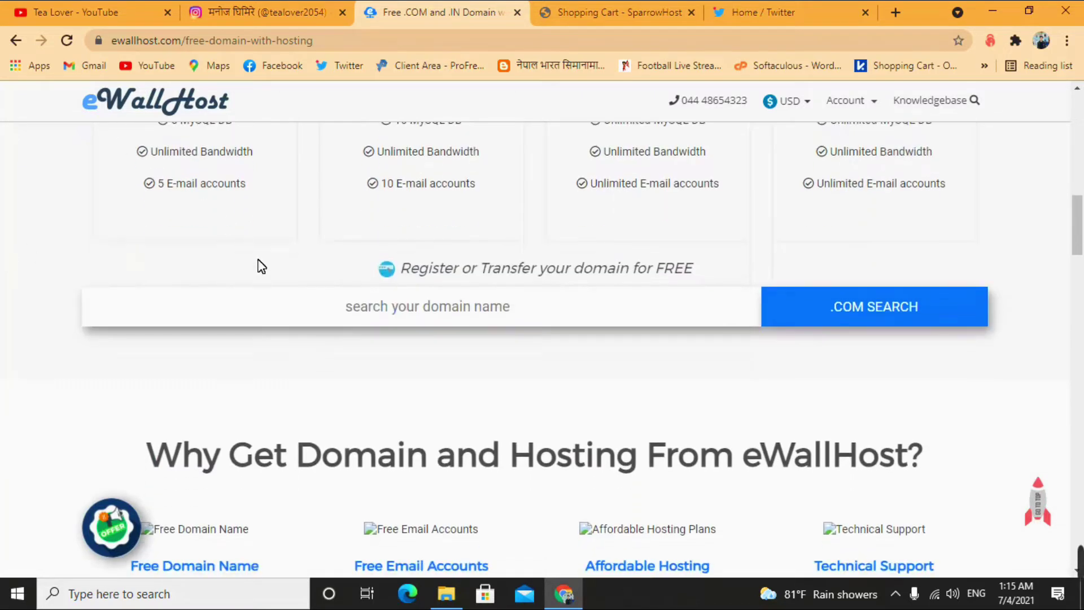
# Search iouhhbjln.com, confirm it is eligible, and register it with the hosting plan.
pyautogui.click(451, 324)
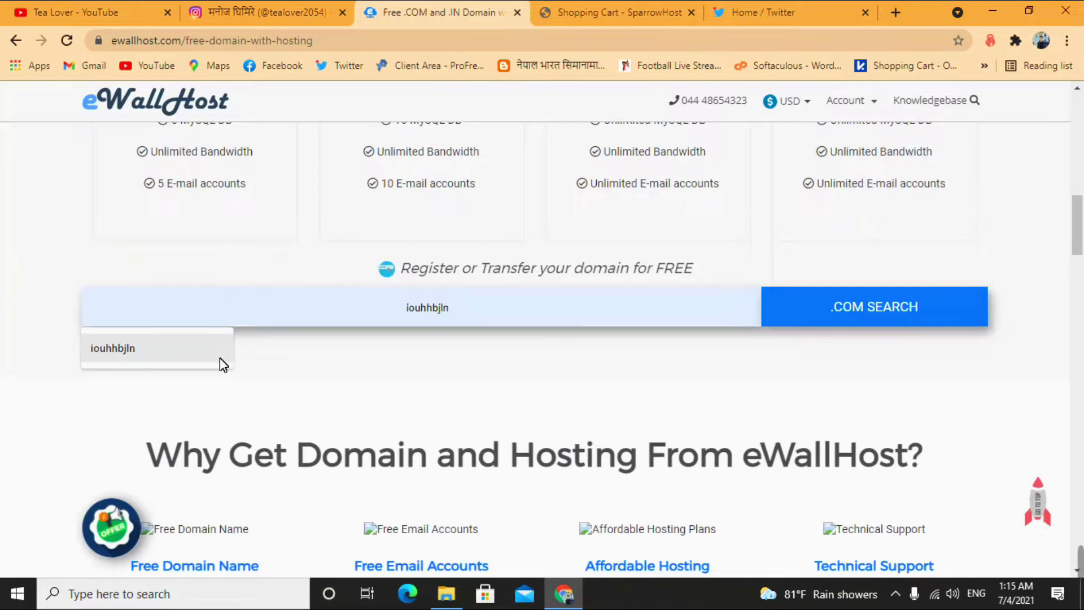
pyautogui.click(183, 361)
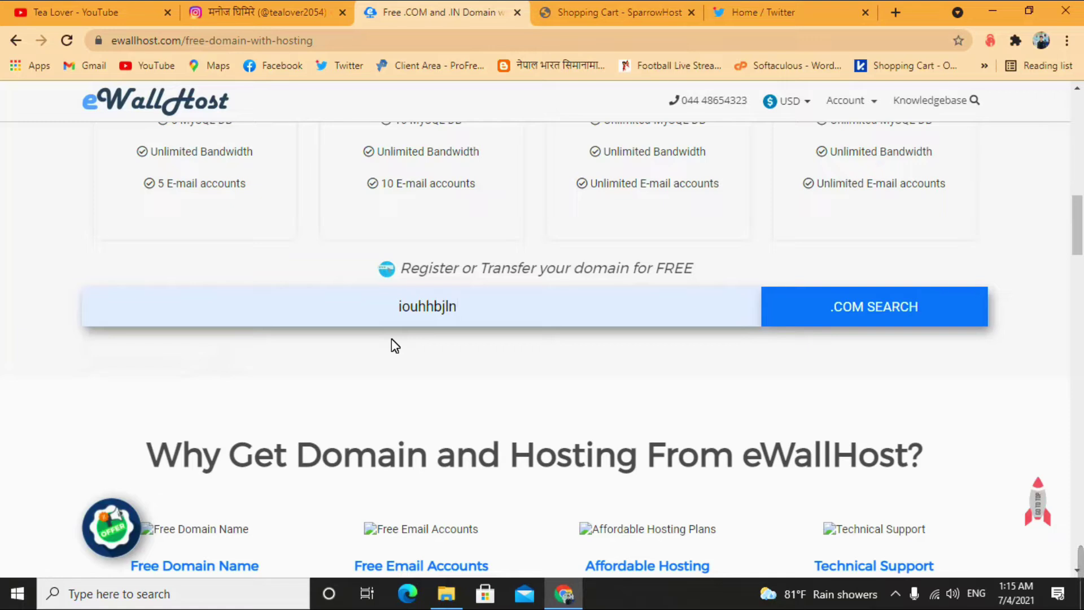
pyautogui.click(932, 310)
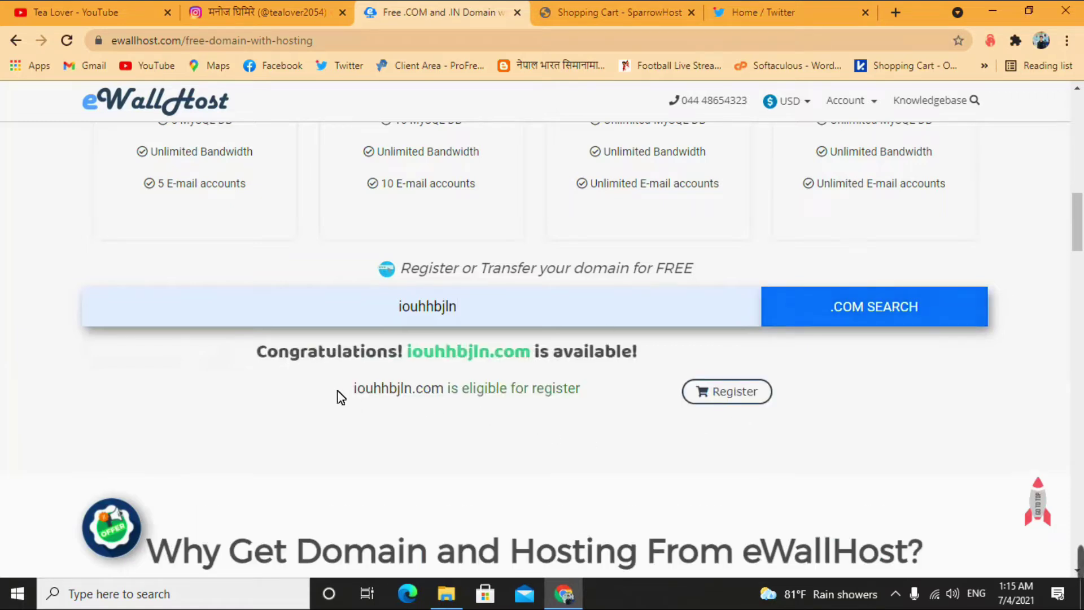
pyautogui.moveTo(339, 394); pyautogui.dragTo(638, 388)
pyautogui.click(602, 439)
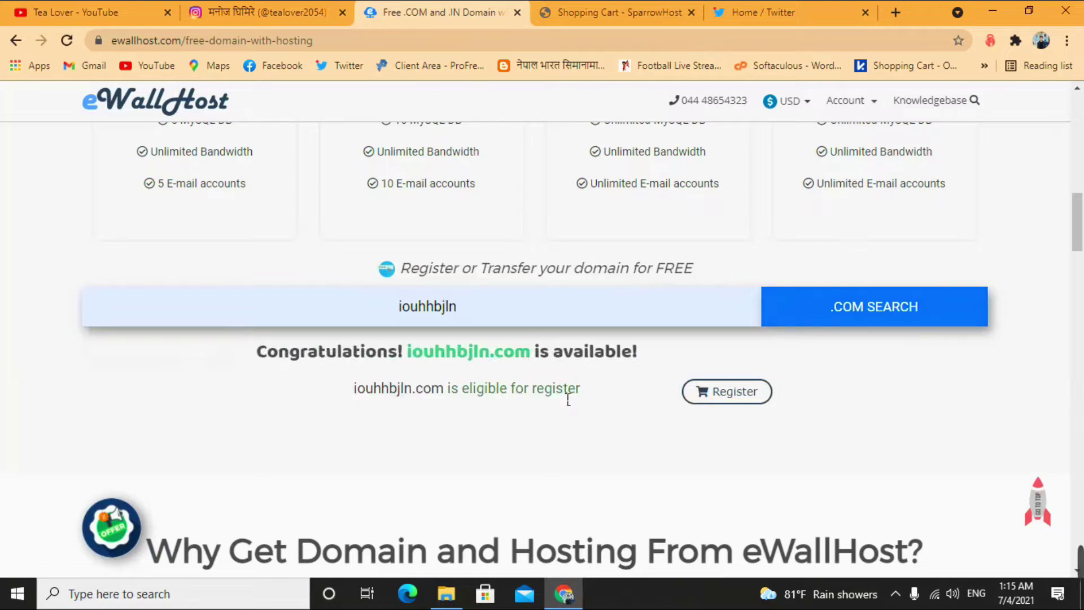
pyautogui.click(753, 403)
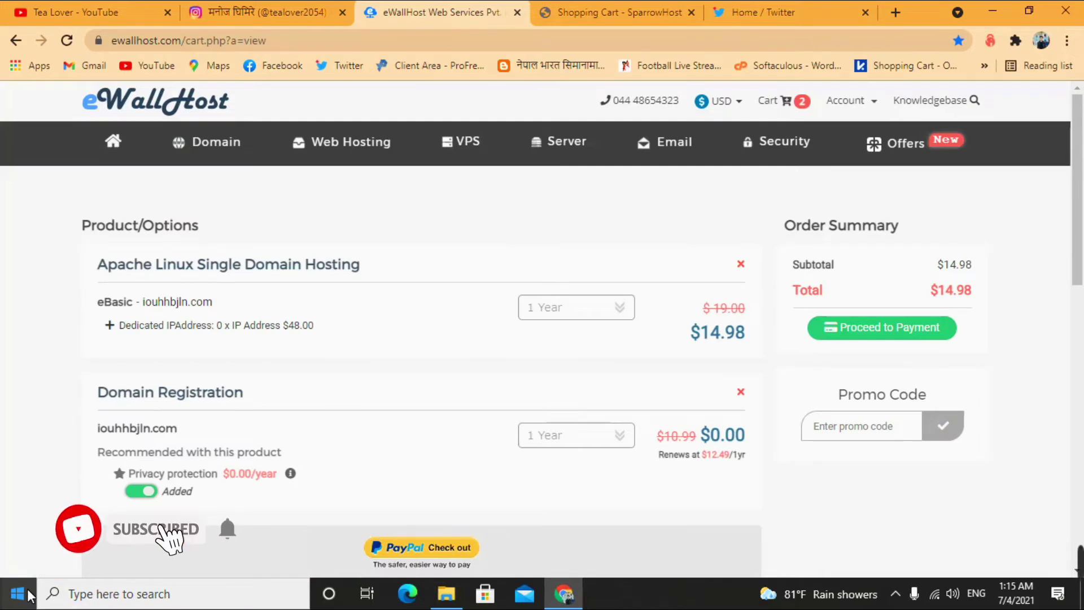
# Point out the Apache Linux hosting $14.98 row and the $10.99 domain registration row in the cart.
pyautogui.moveTo(90, 266); pyautogui.dragTo(399, 266)
pyautogui.click(400, 267)
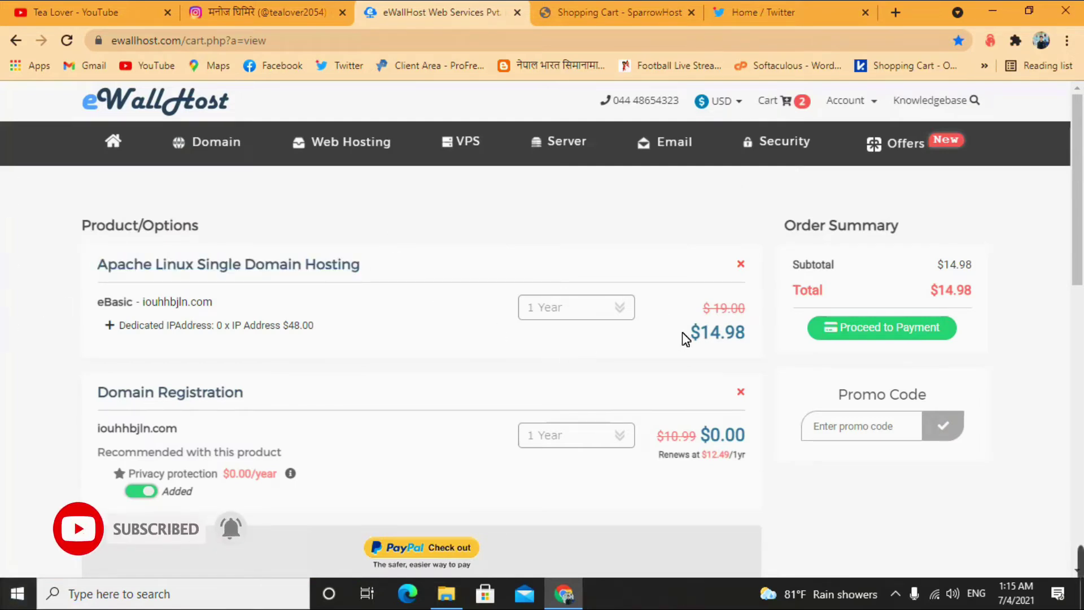
pyautogui.keyDown('shift'); pyautogui.click(747, 331); pyautogui.keyUp('shift')
pyautogui.click(298, 452)
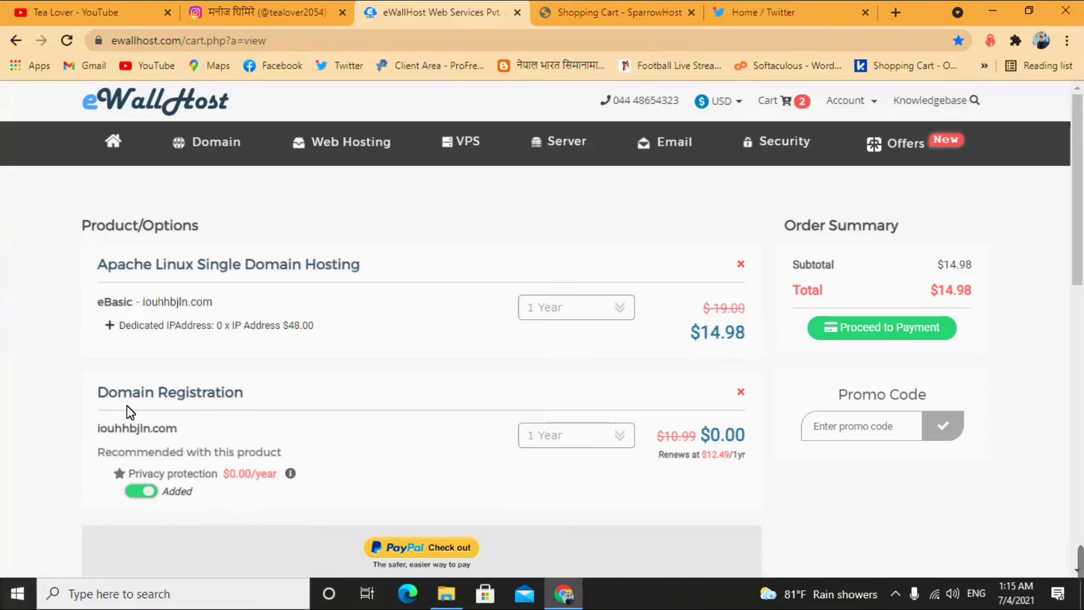
pyautogui.moveTo(82, 404); pyautogui.dragTo(237, 402)
pyautogui.click(341, 452)
pyautogui.moveTo(703, 436); pyautogui.dragTo(747, 435)
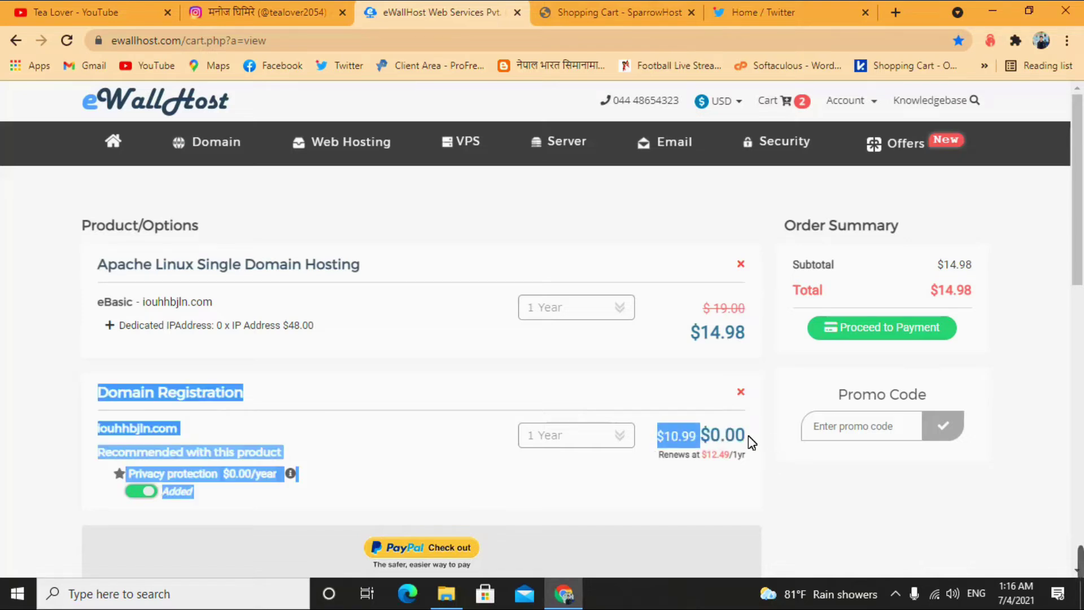
pyautogui.click(700, 404)
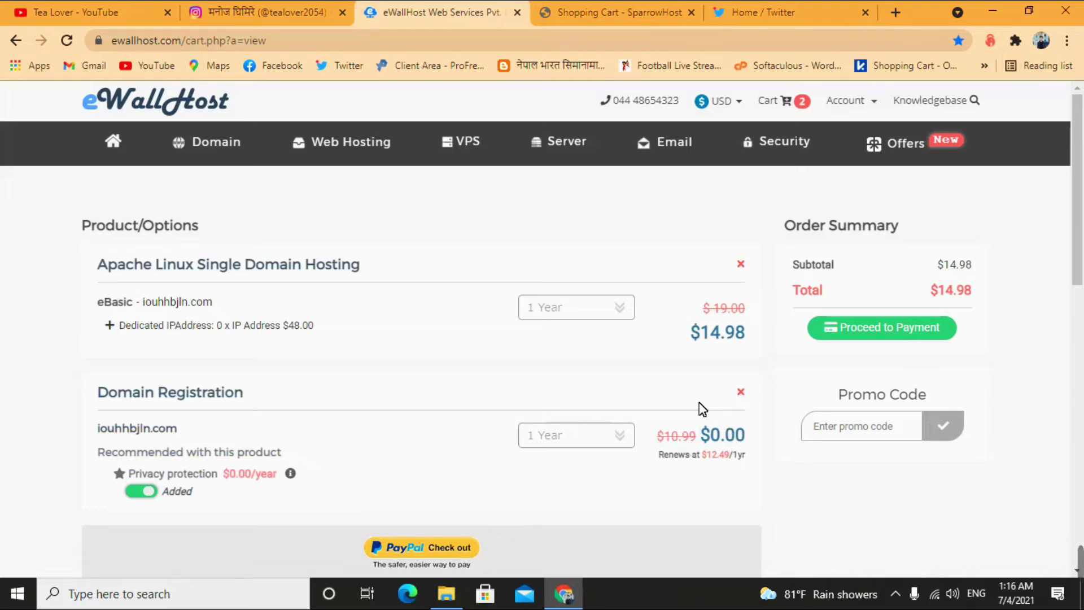
pyautogui.scroll(-5, 492, 452)
pyautogui.scroll(2, 494, 375)
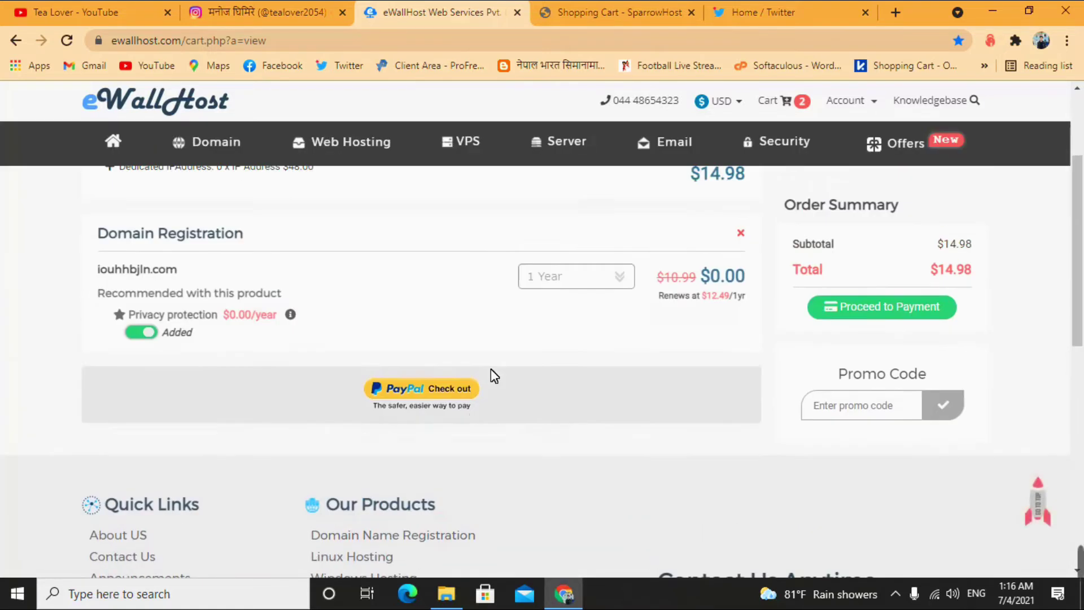
pyautogui.click(476, 411)
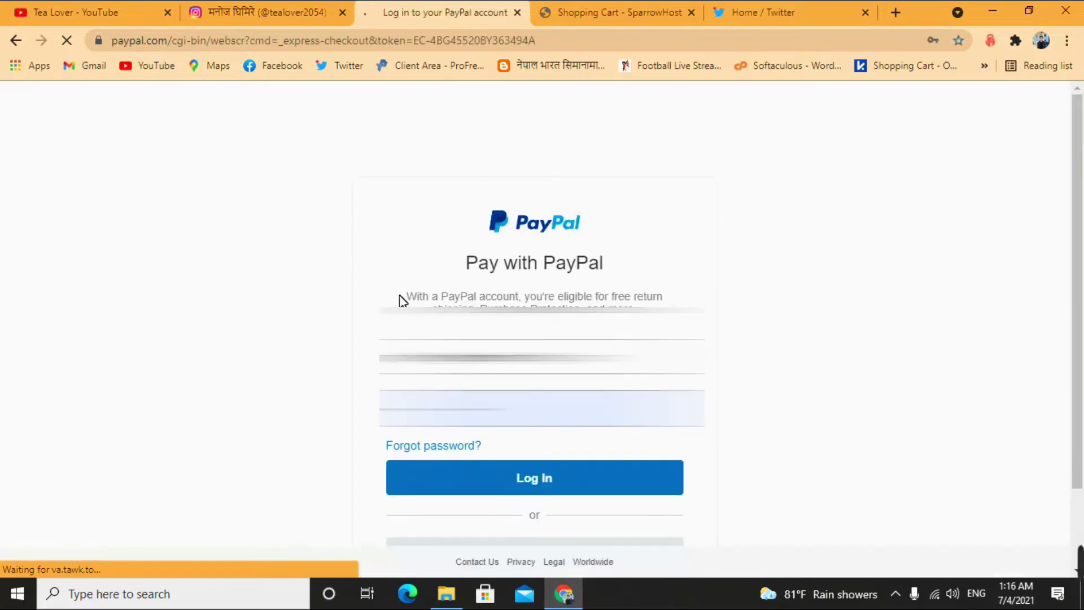
pyautogui.click(570, 477)
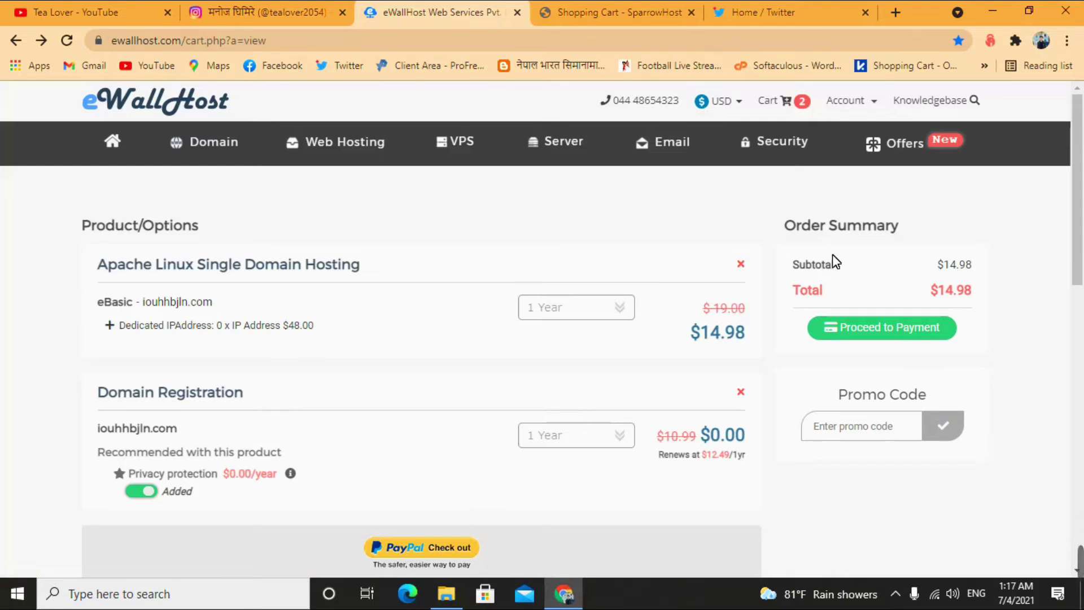
# Remove the Apache Linux hosting plan and keep the domain registration period at 1 Year.
pyautogui.click(741, 264)
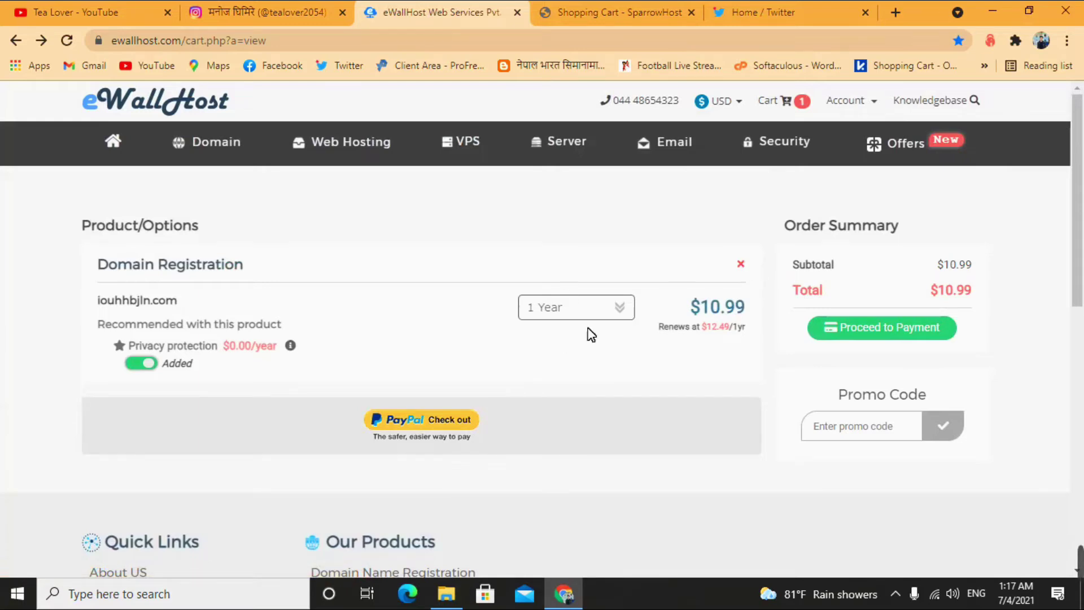
pyautogui.click(572, 307)
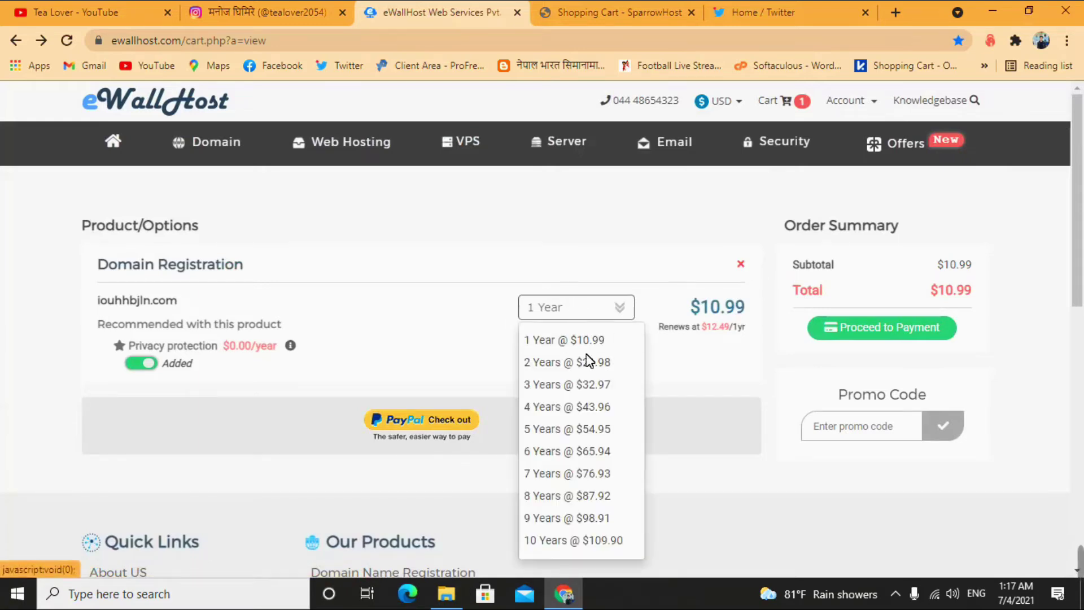
pyautogui.click(504, 284)
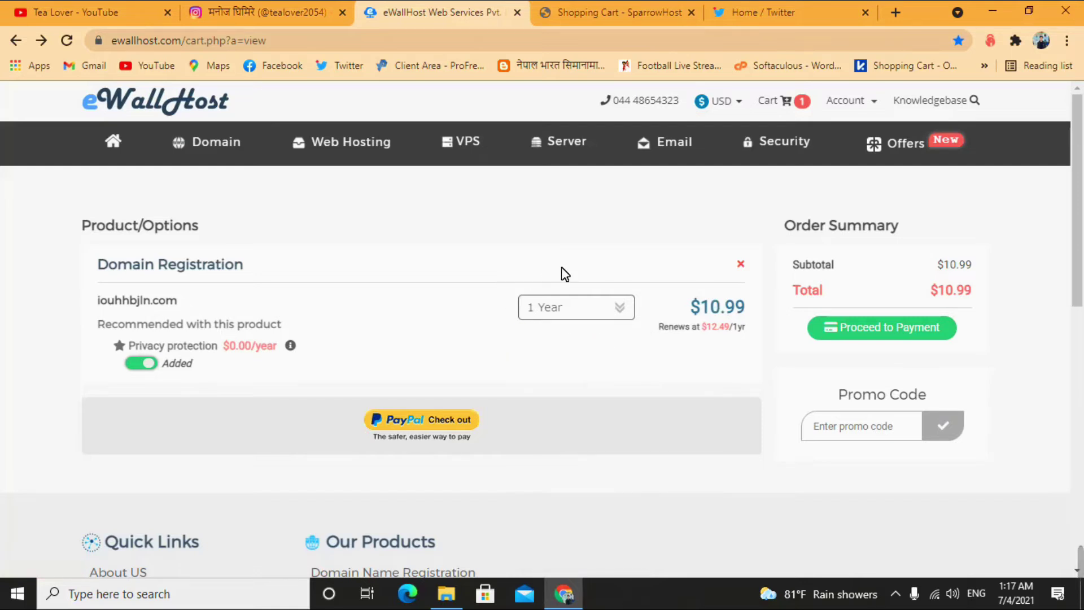
pyautogui.scroll(-7, 699, 458)
pyautogui.scroll(7, 685, 455)
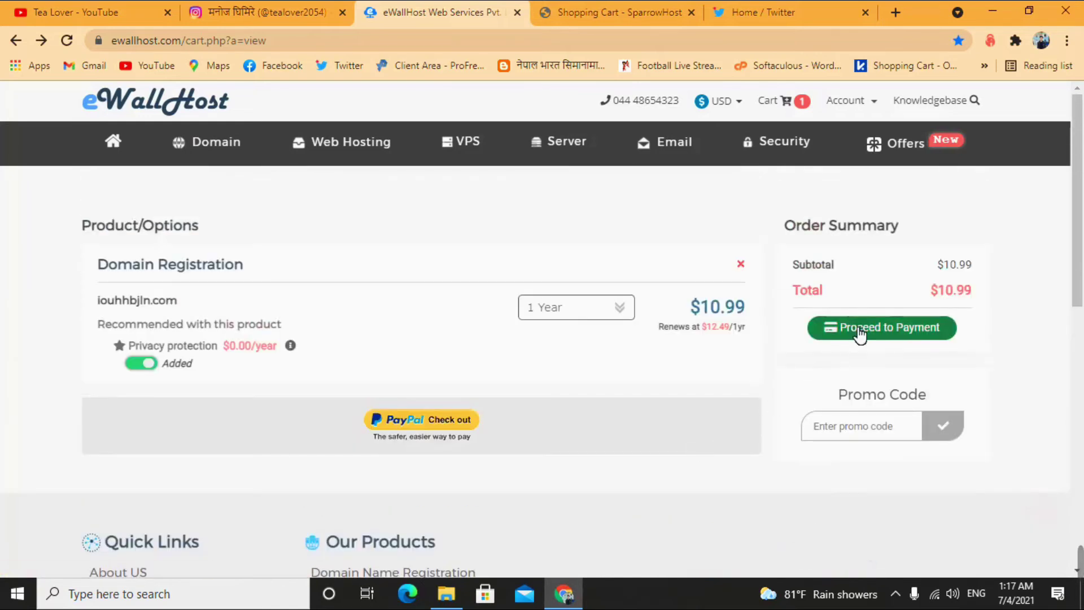
# Remove the domain to empty the cart, then take up the $5.49 .com offer from the home page.
pyautogui.click(740, 264)
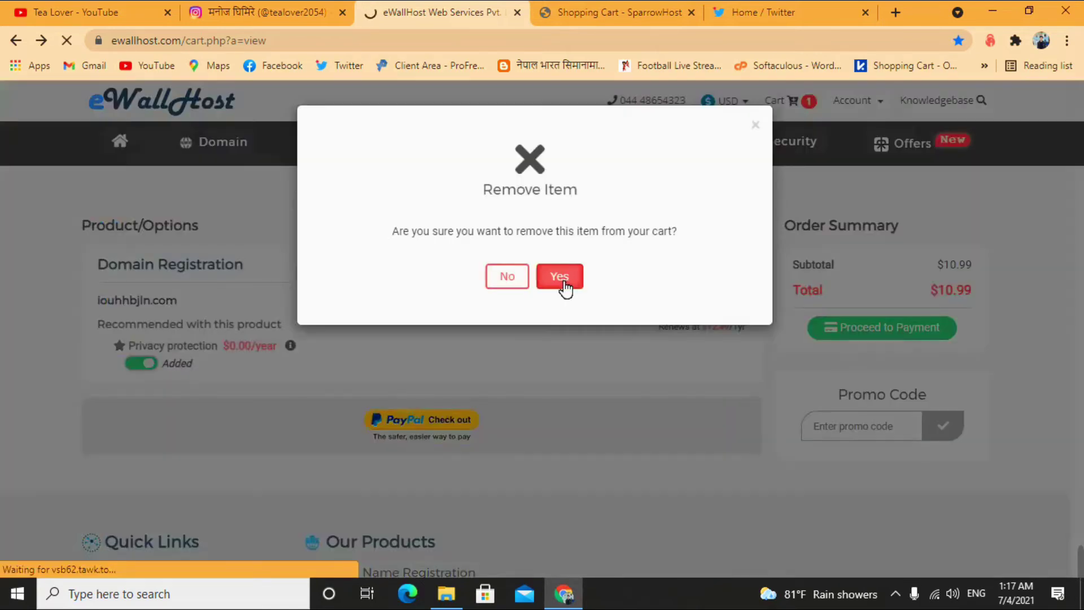
pyautogui.click(561, 278)
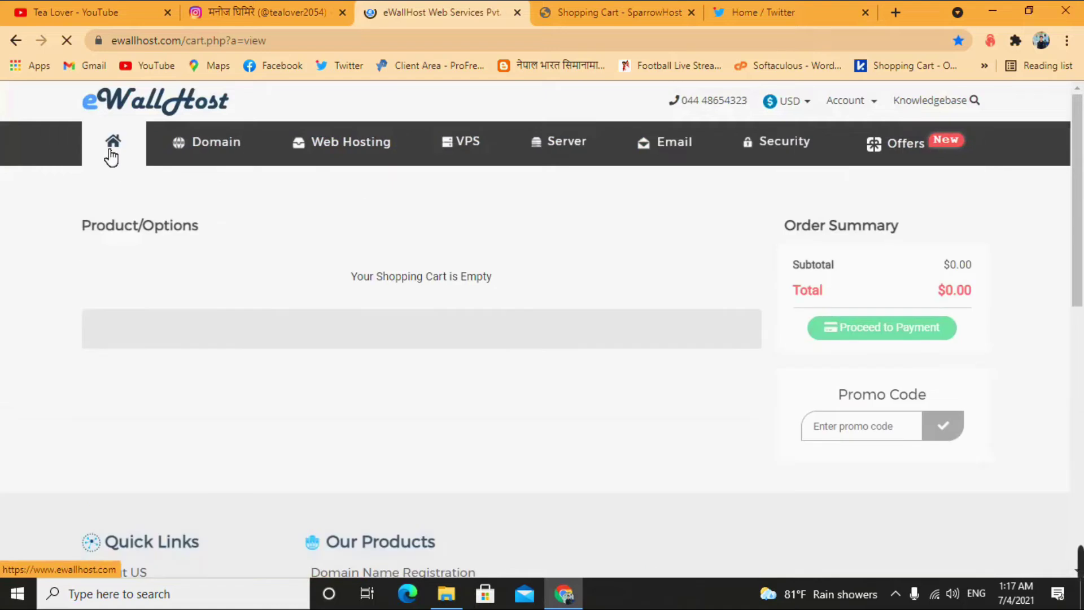
pyautogui.click(111, 151)
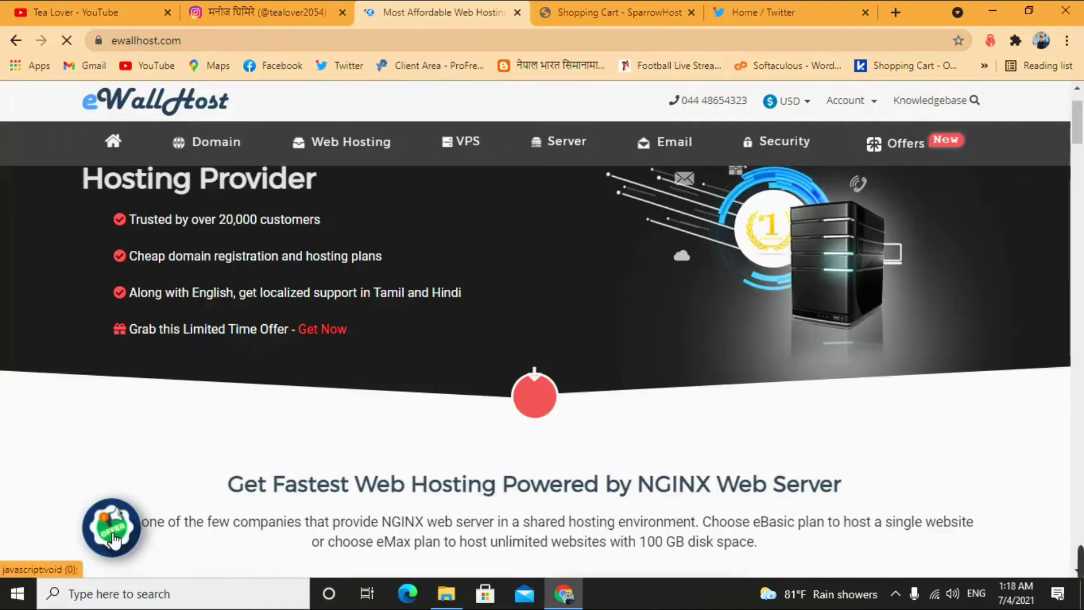
pyautogui.click(113, 539)
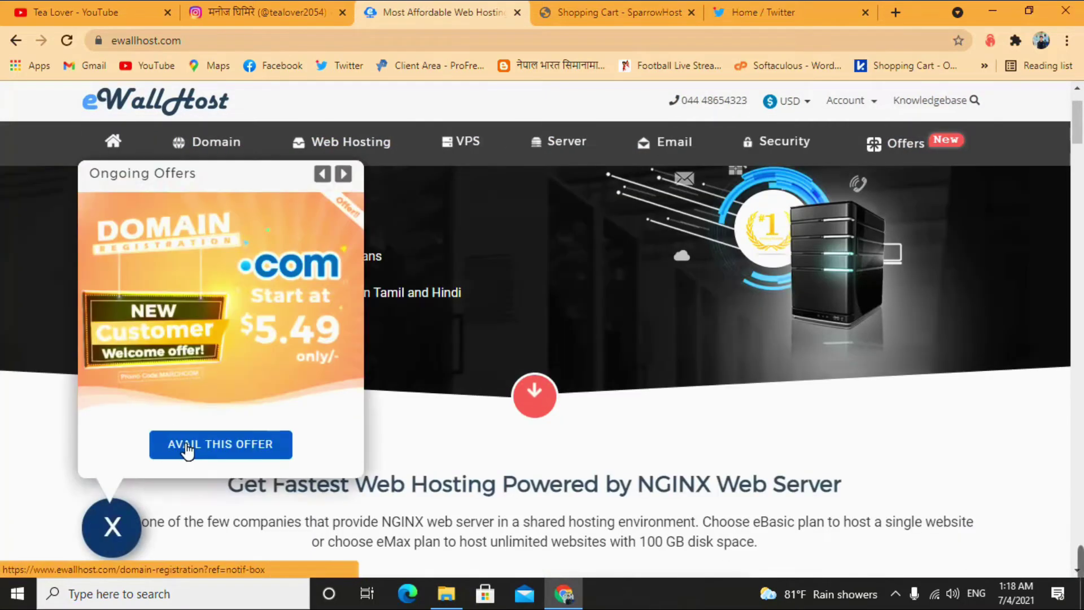
pyautogui.click(207, 452)
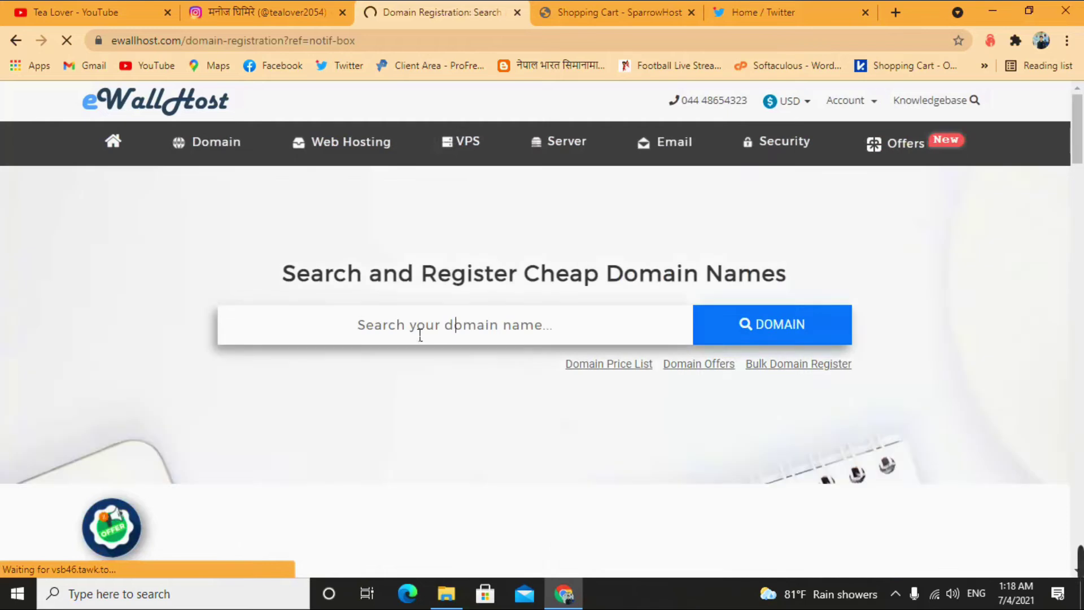
# Search kjhckjvcn.com, buy it at $10.99, view checkout, then go back to the free-domain page.
pyautogui.click(416, 331)
pyautogui.write('kjhck,jvcn')
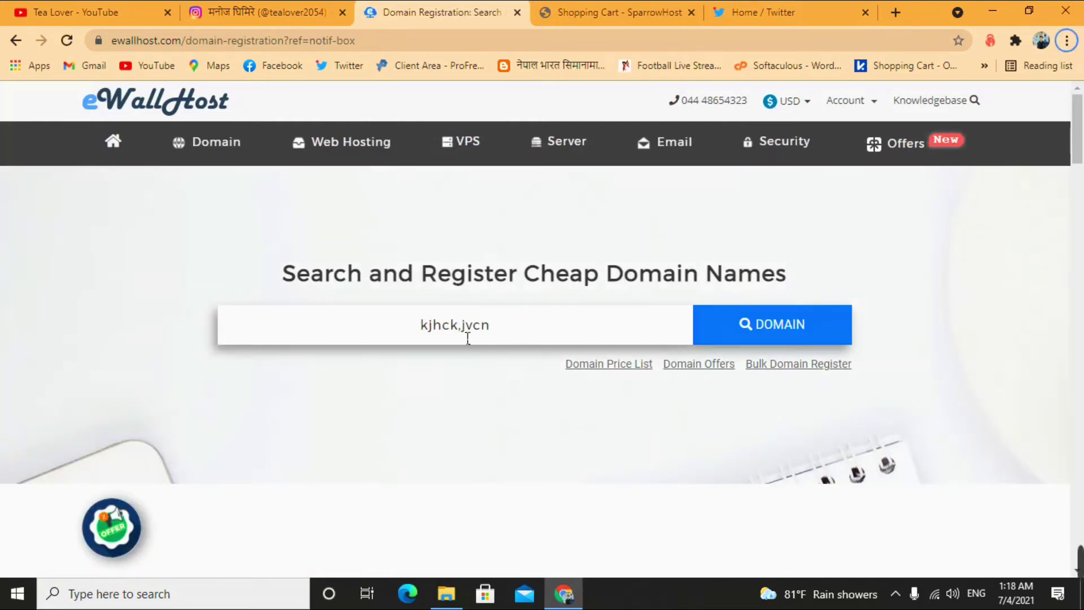
pyautogui.press('Return')
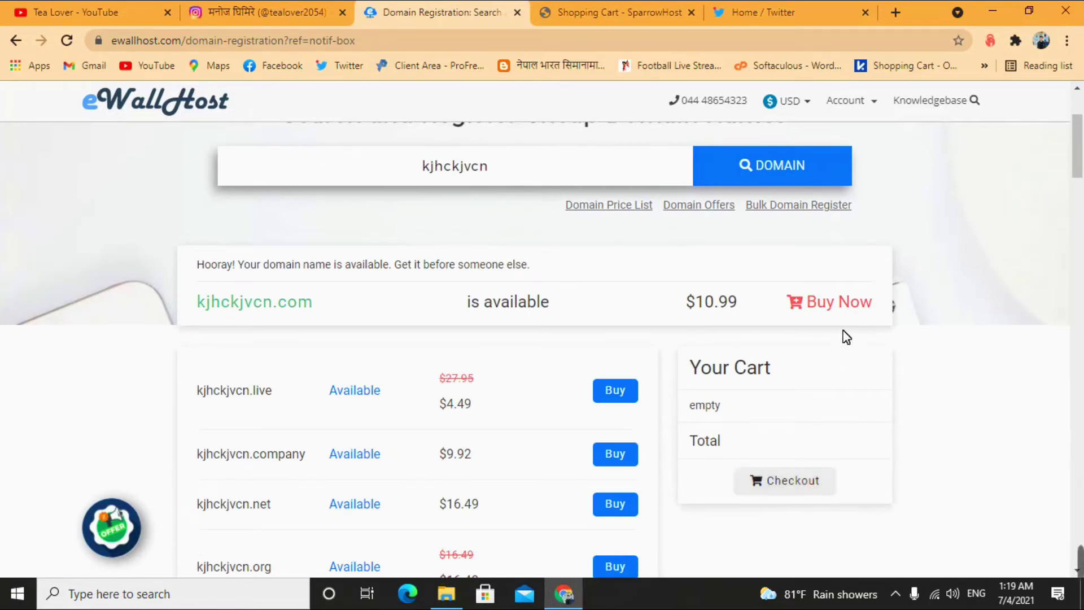
pyautogui.click(836, 301)
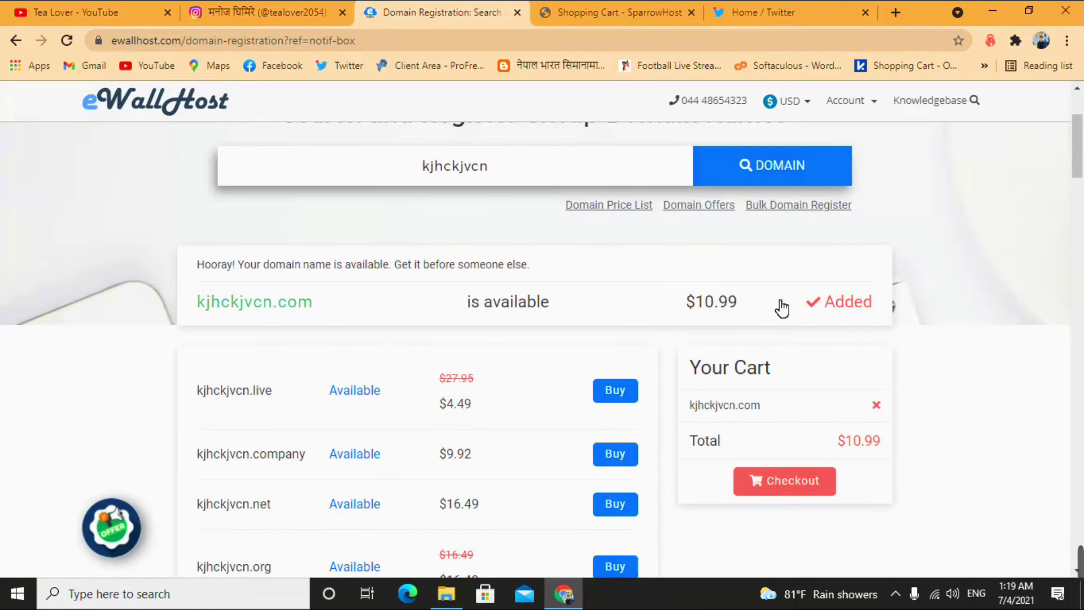
pyautogui.click(796, 484)
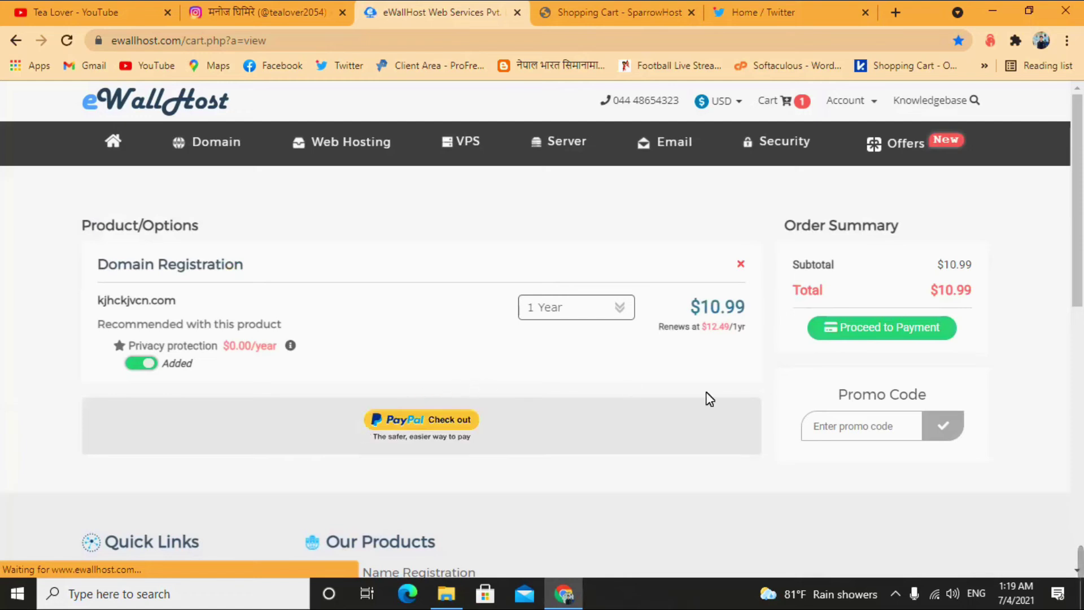
pyautogui.click(885, 426)
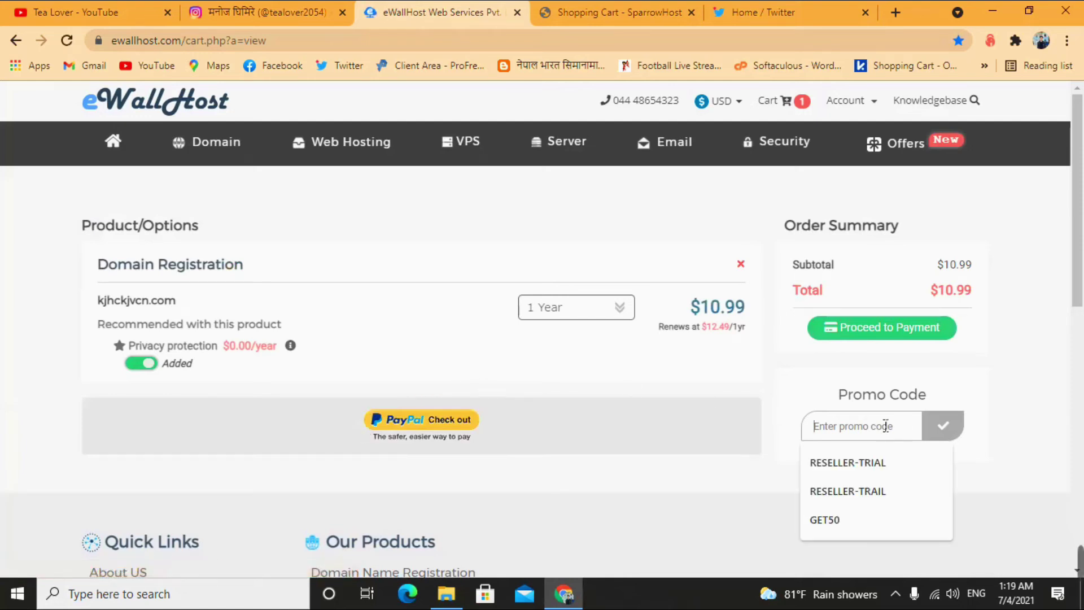
pyautogui.click(756, 391)
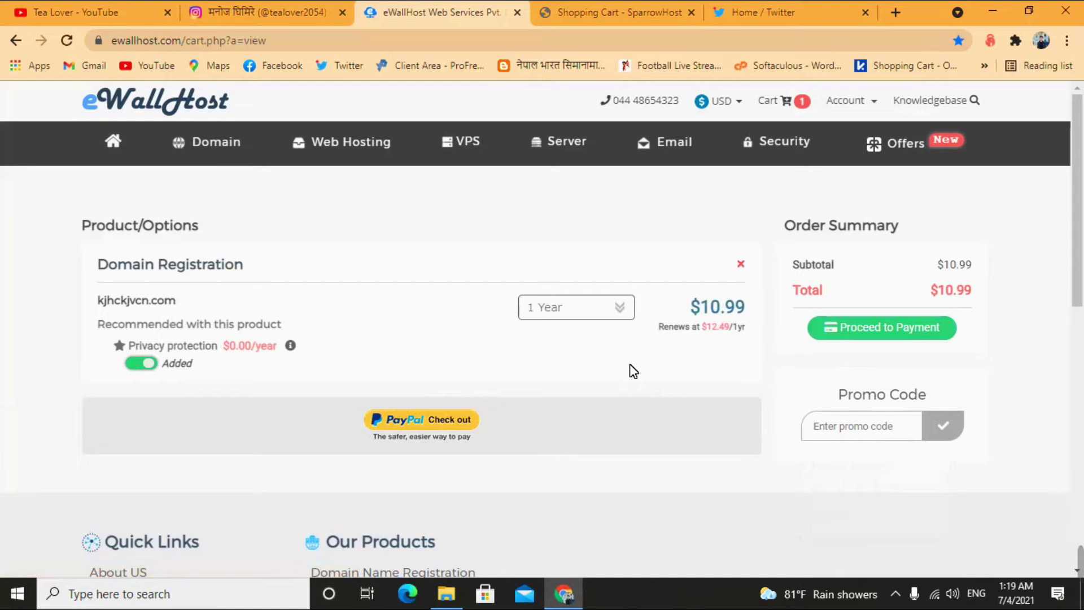
pyautogui.hotkey('alt', 'Left')
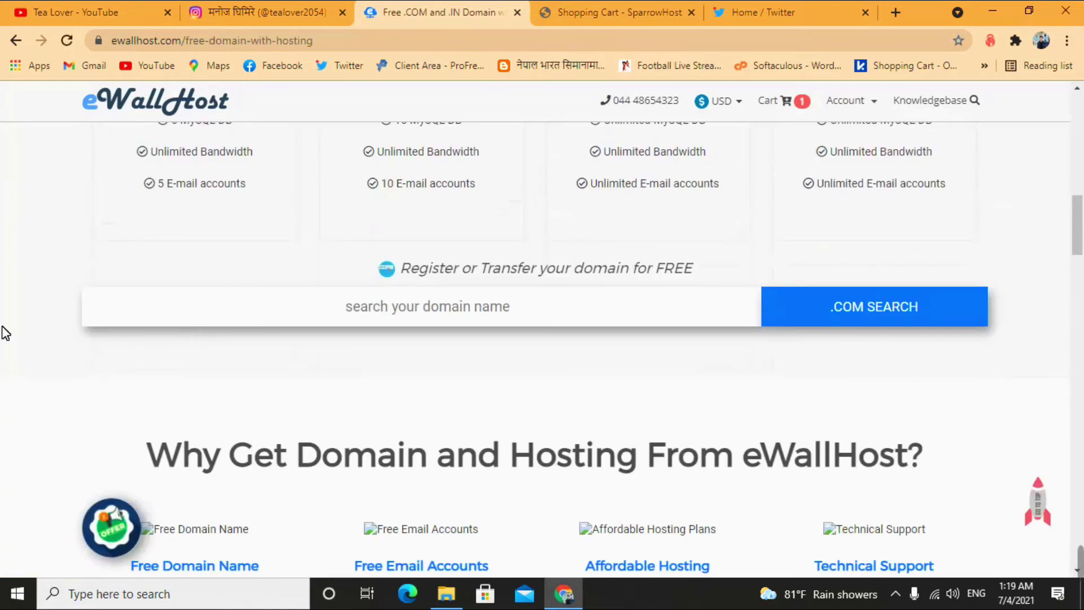
# Scroll back up to the plan prices and start a new-tab search for 'hostinger'.
pyautogui.scroll(4, 5, 328)
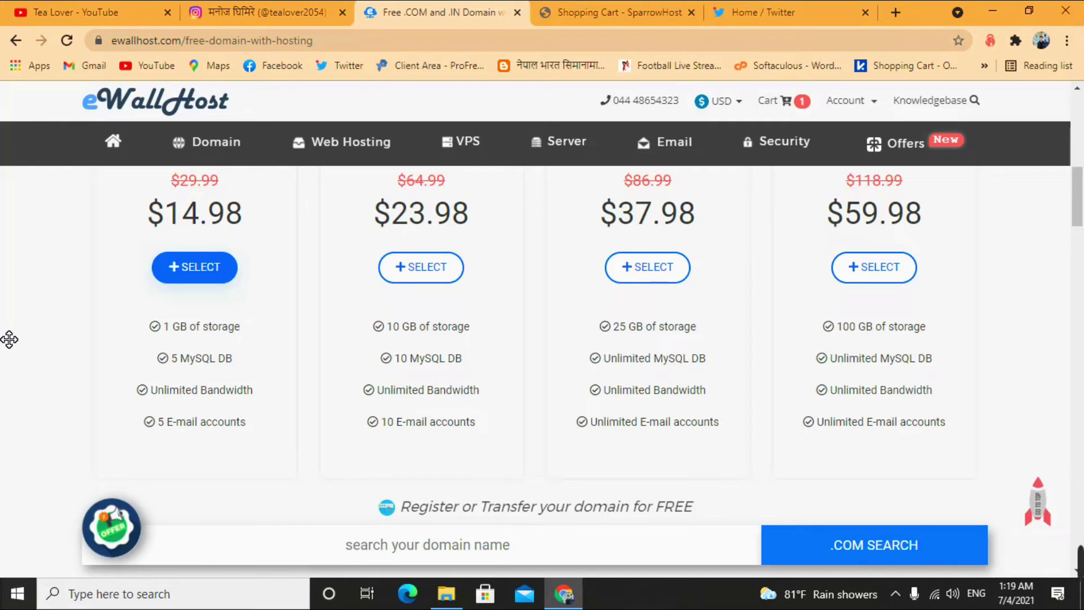
pyautogui.click(895, 14)
pyautogui.write('hostinger')
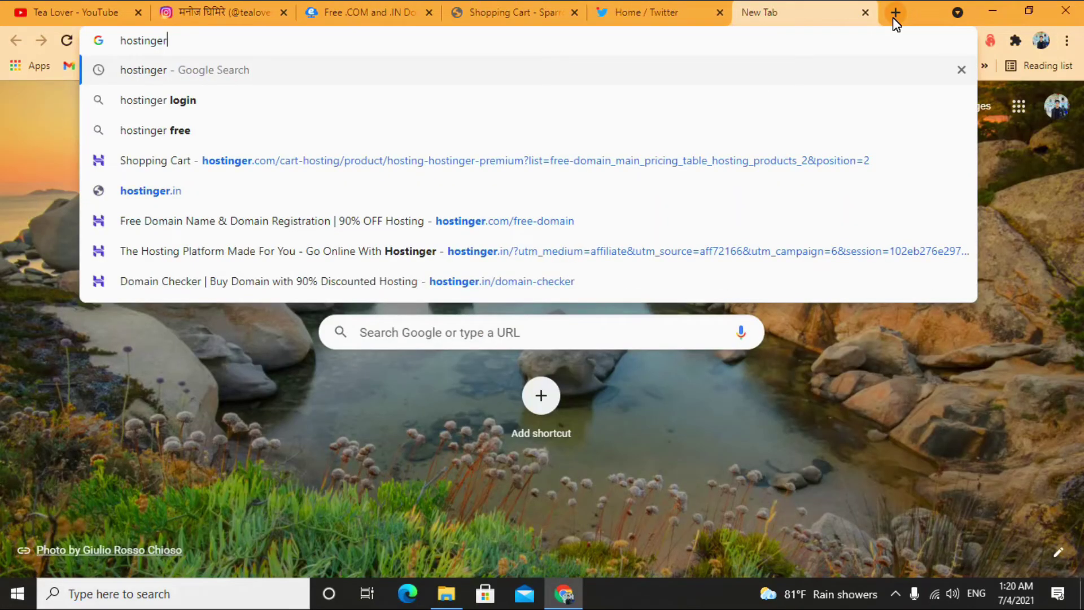
# Open the official Hostinger site from the 'hostinger login' search and go to its Domain Checker.
pyautogui.click(304, 108)
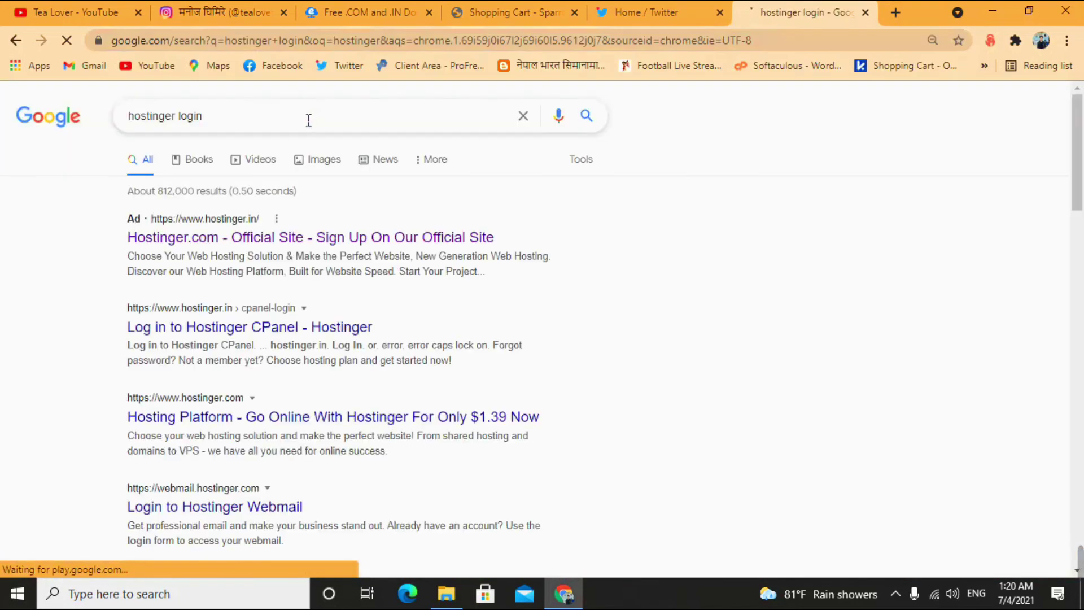
pyautogui.click(235, 238)
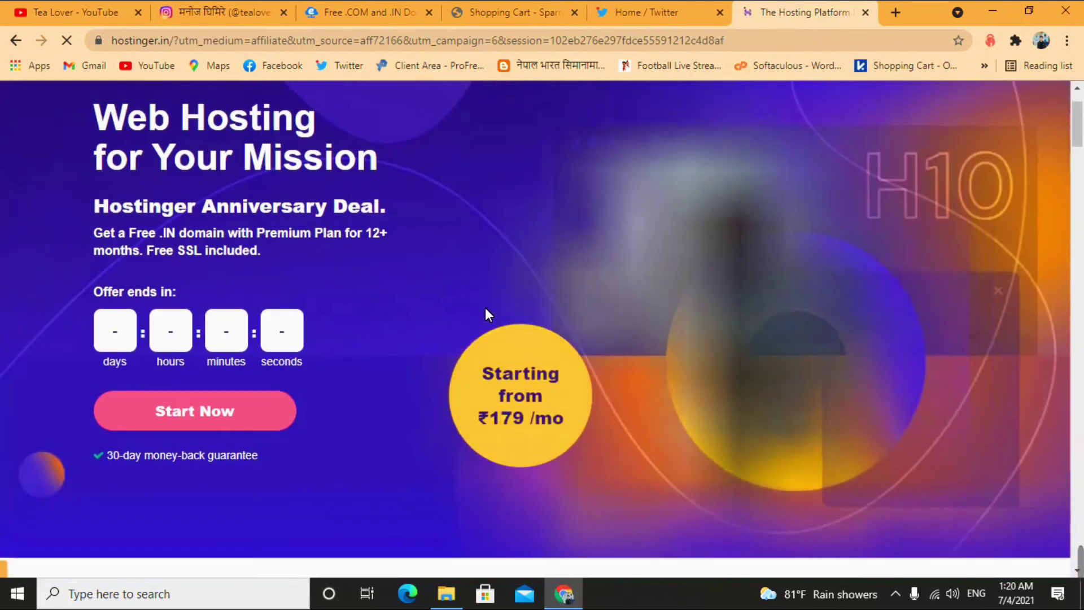
pyautogui.scroll(-10, 486, 313)
pyautogui.scroll(-10, 446, 339)
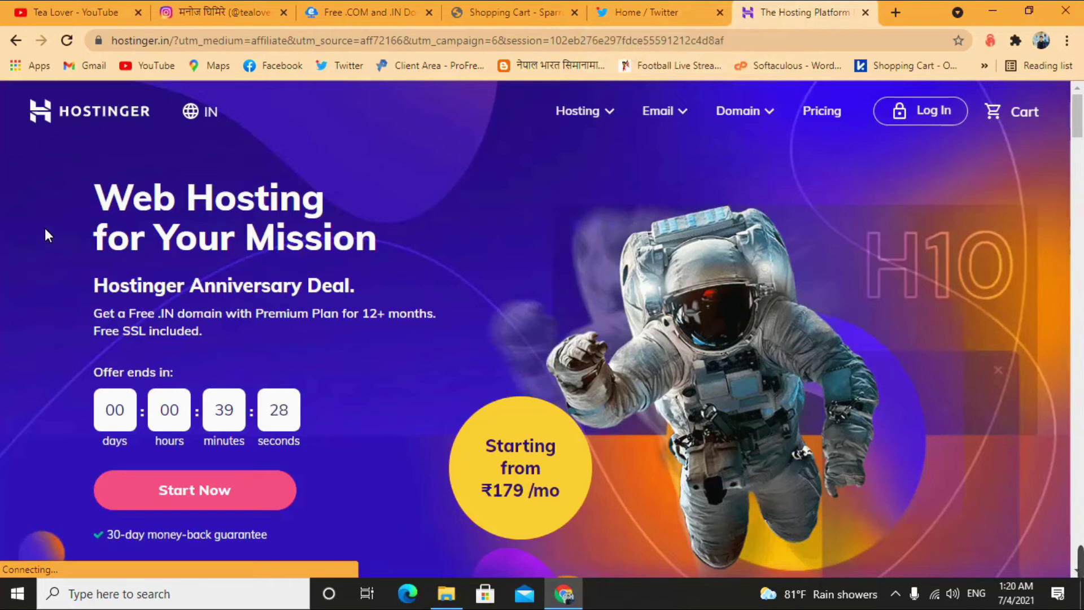
pyautogui.moveTo(766, 115)
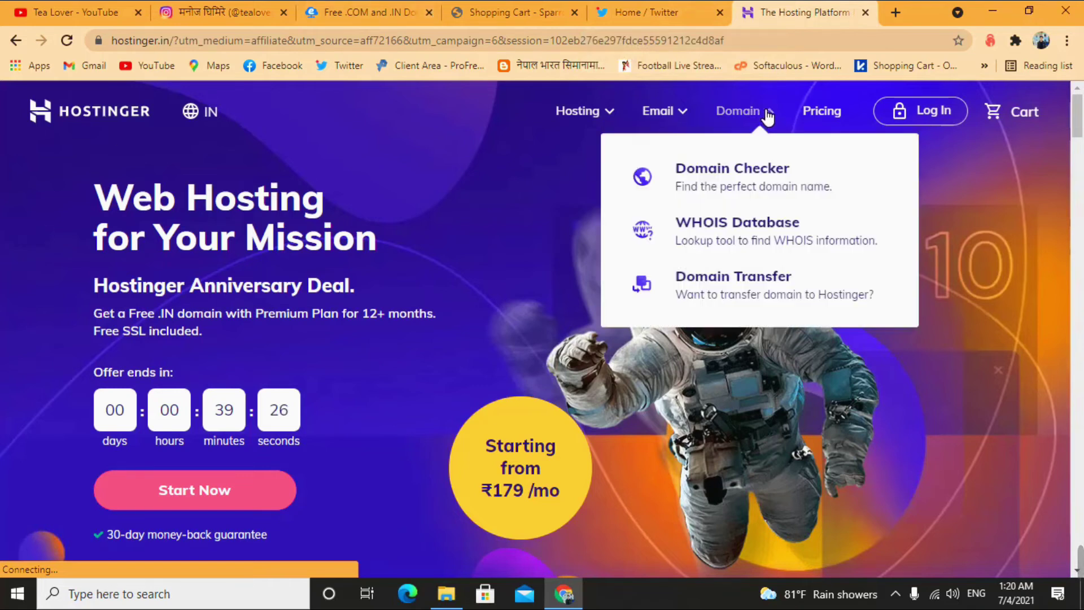
pyautogui.click(734, 183)
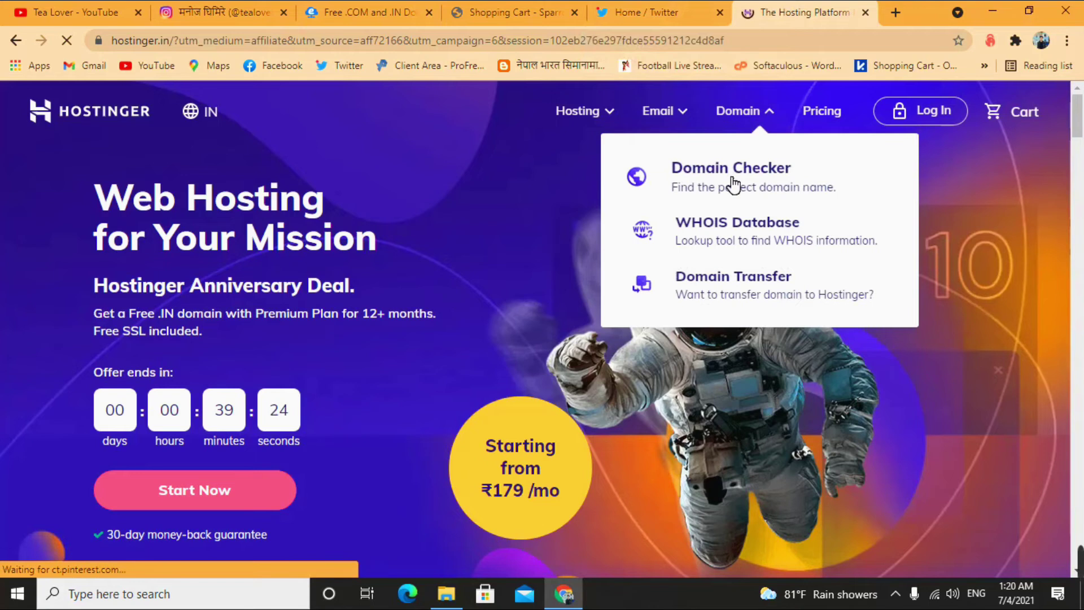
# Fill .com (₹602) into Hostinger's domain search, then return to the SparrowHost cart tab.
pyautogui.scroll(-4, 421, 239)
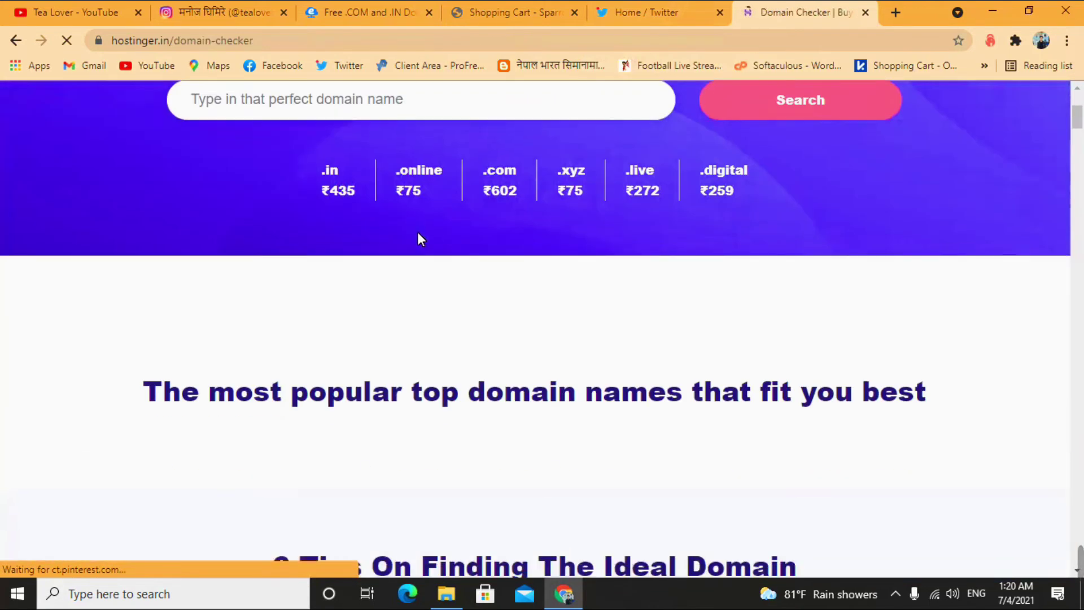
pyautogui.scroll(4, 412, 206)
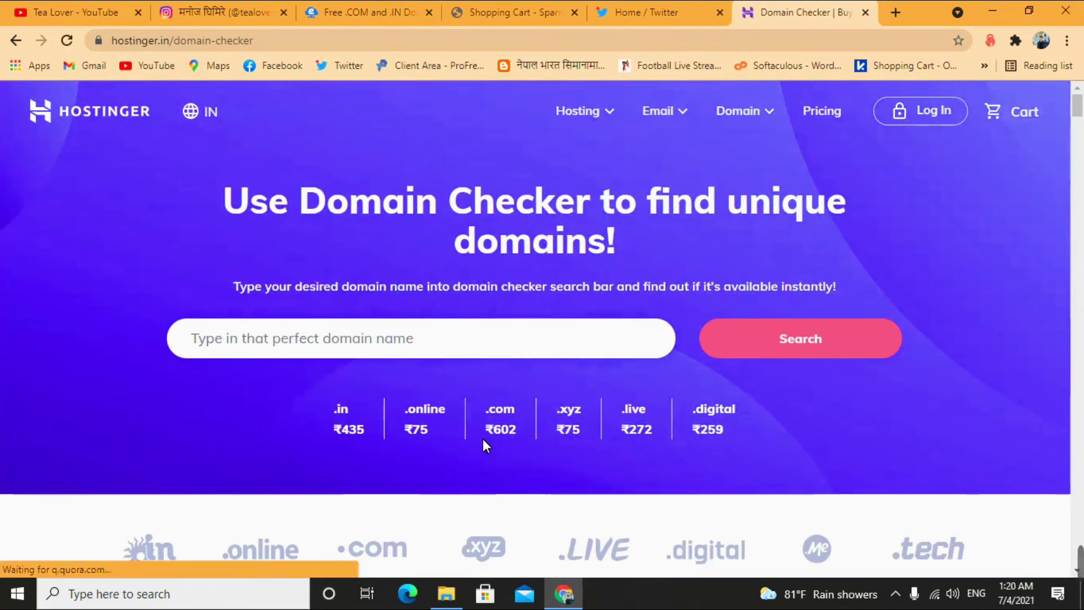
pyautogui.doubleClick(509, 432)
pyautogui.click(527, 438)
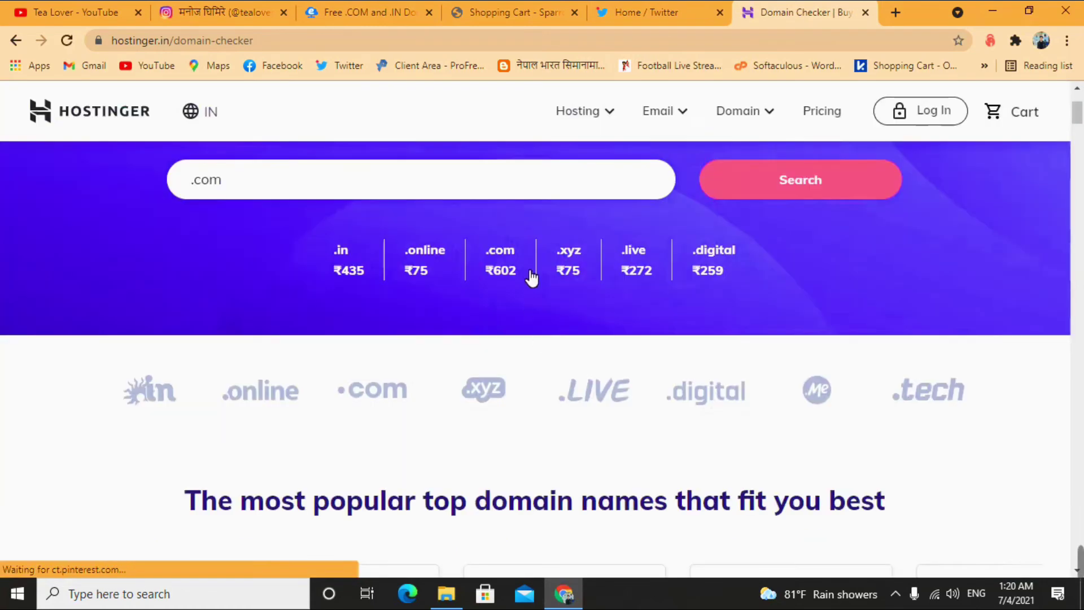
pyautogui.moveTo(489, 249)
pyautogui.mouseDown()
pyautogui.moveTo(527, 274)
pyautogui.moveTo(503, 253)
pyautogui.mouseUp()
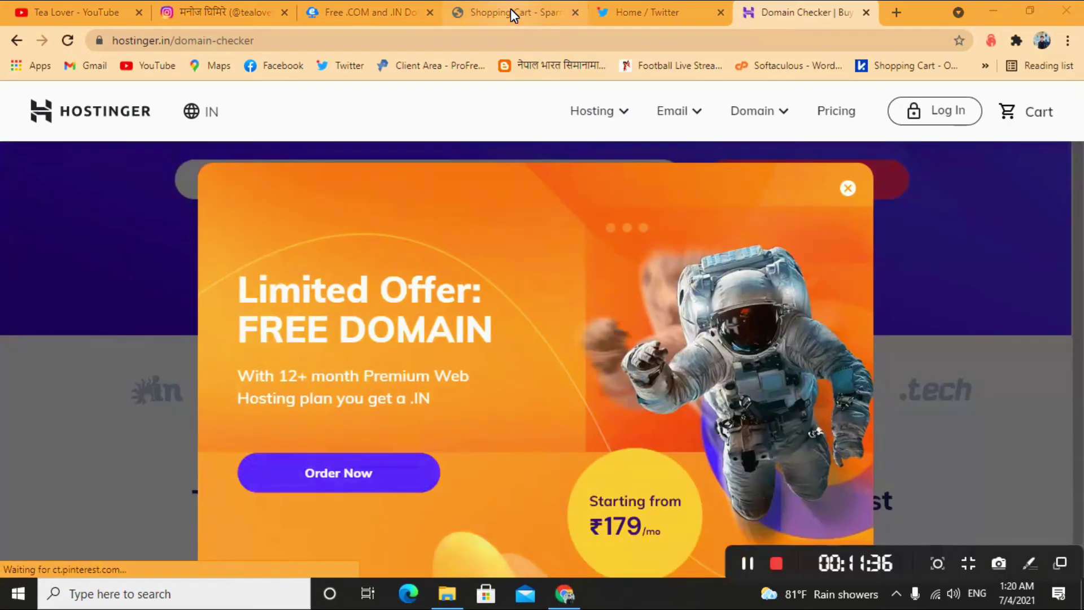
pyautogui.click(510, 13)
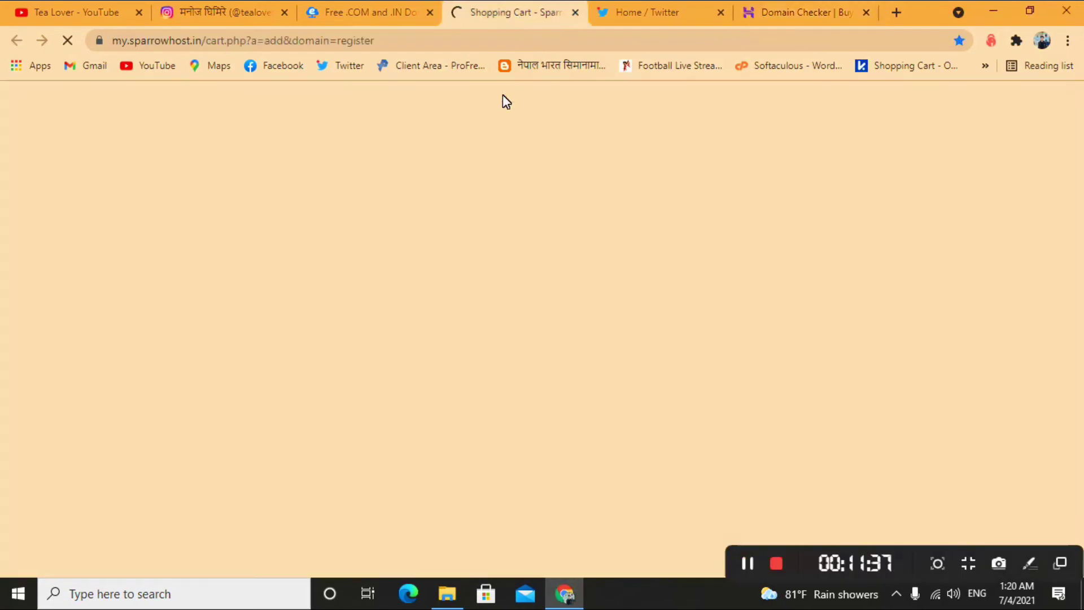
# Review the eWallHost free-domain page and Hostinger Domain Checker, then view the Instagram profile.
pyautogui.click(375, 11)
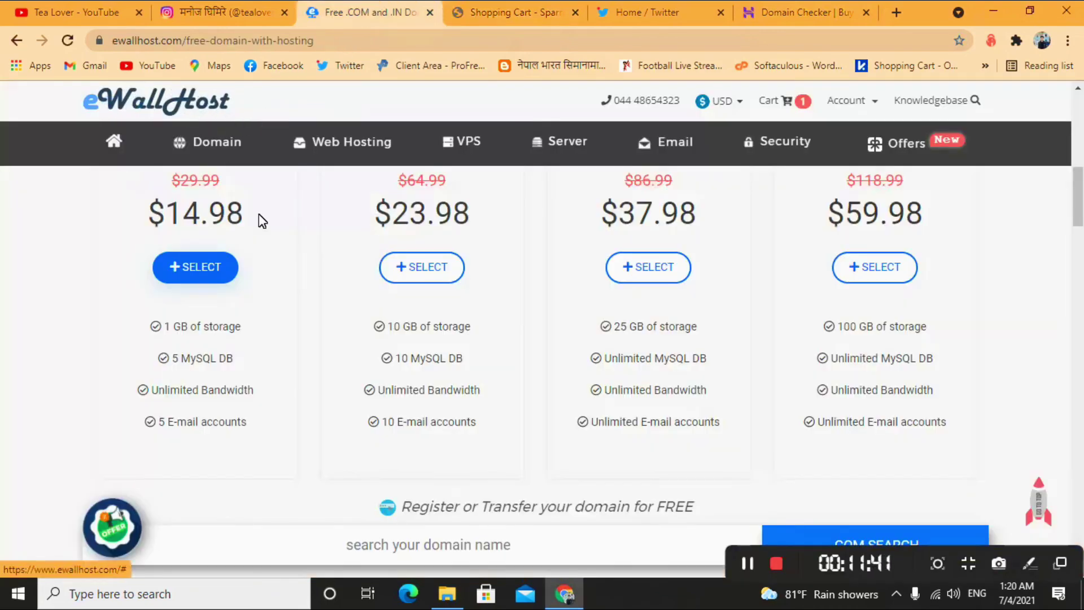
pyautogui.scroll(-5, 327, 321)
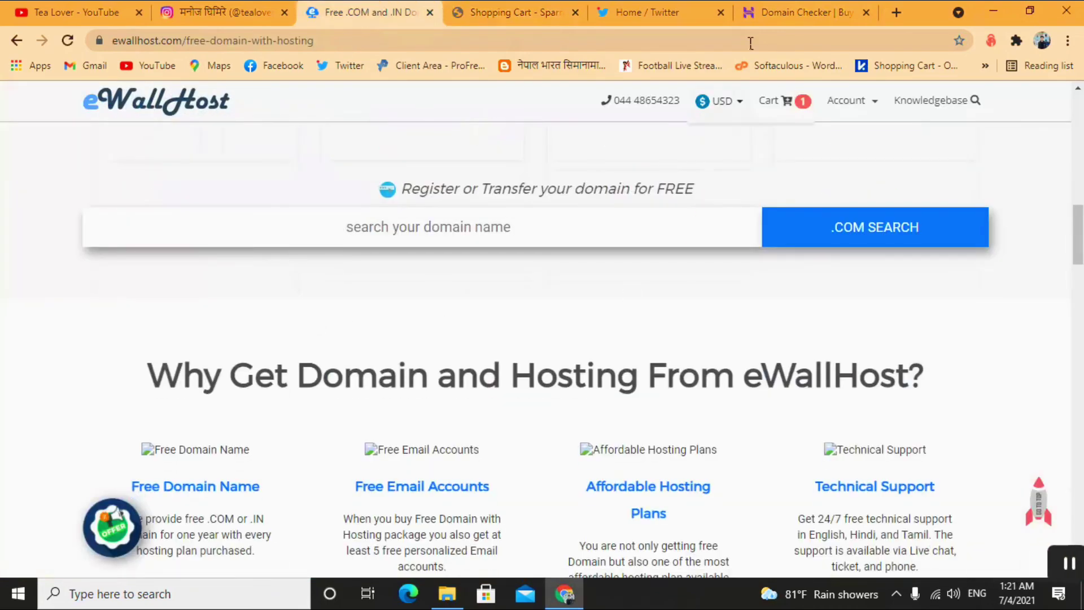
pyautogui.click(788, 12)
pyautogui.click(250, 8)
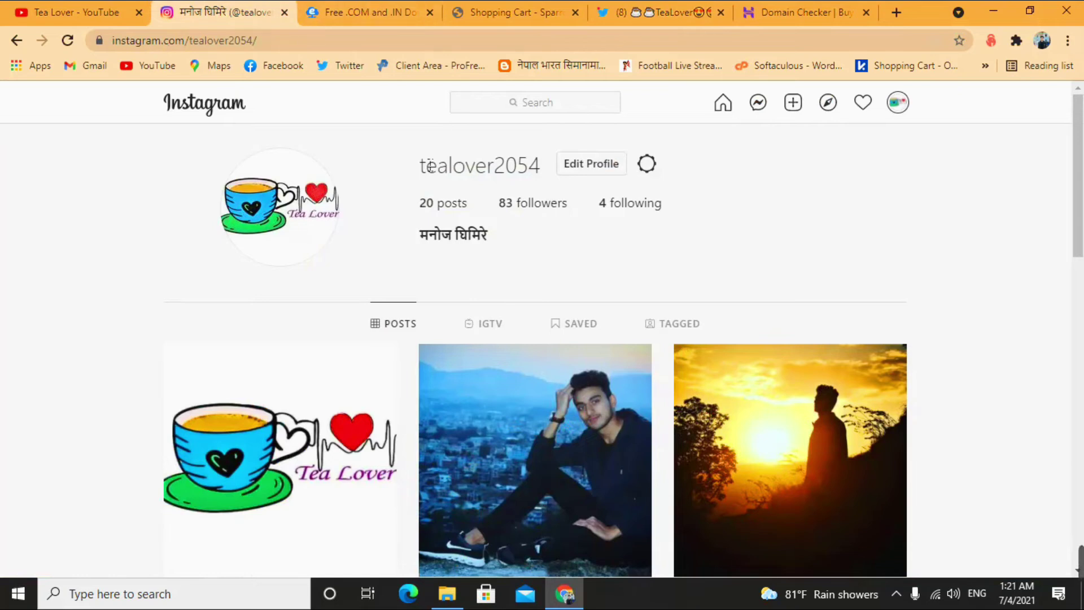
# Highlight and deselect the Instagram username, then view the Twitter profile.
pyautogui.moveTo(516, 182)
pyautogui.mouseDown()
pyautogui.moveTo(518, 169)
pyautogui.moveTo(531, 187)
pyautogui.mouseUp()
pyautogui.click(403, 144)
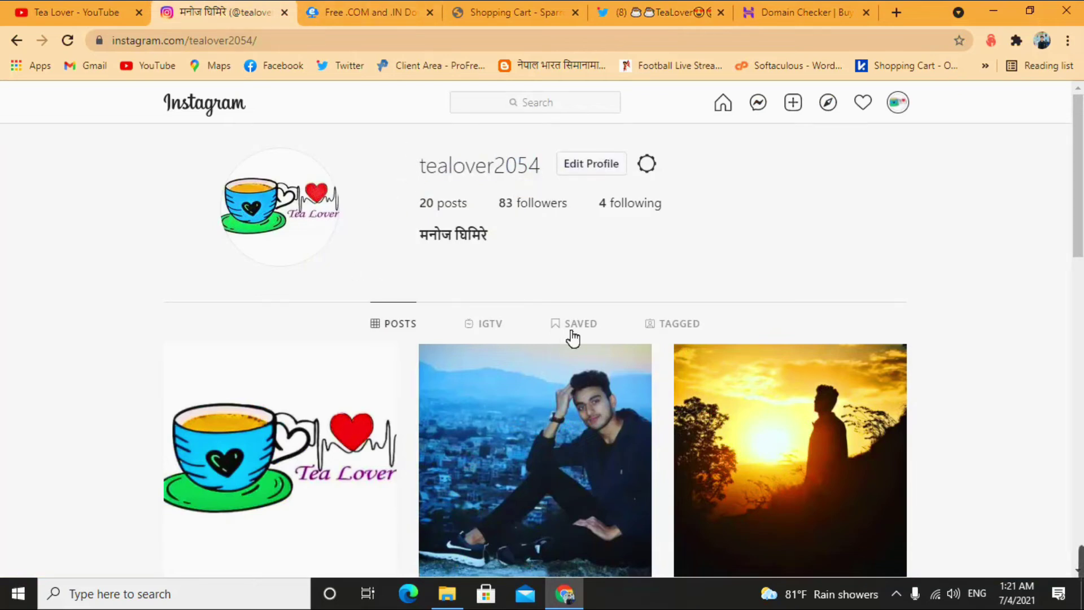
pyautogui.click(669, 12)
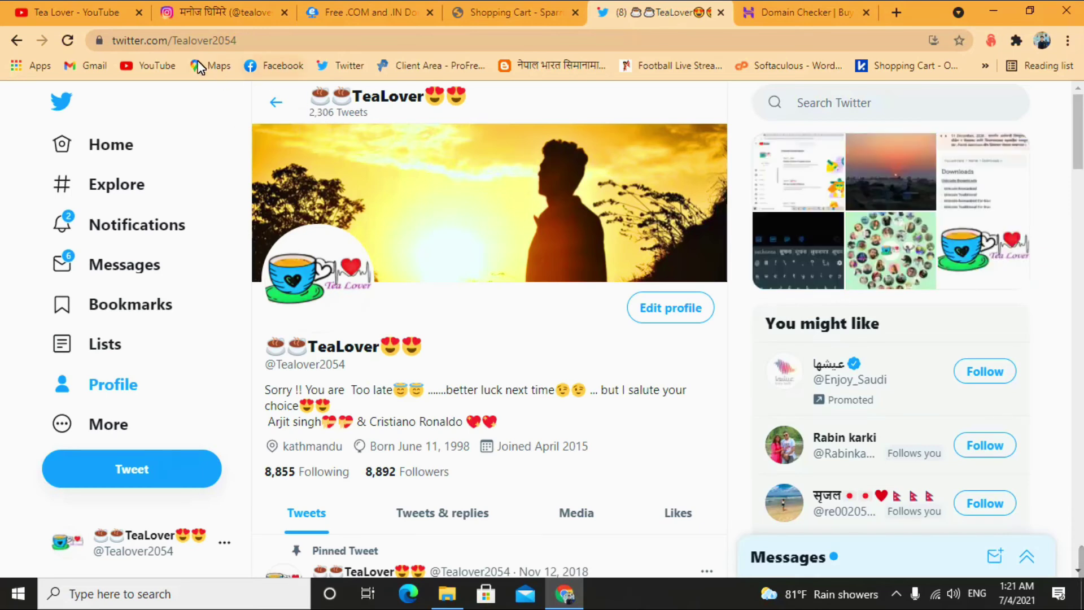